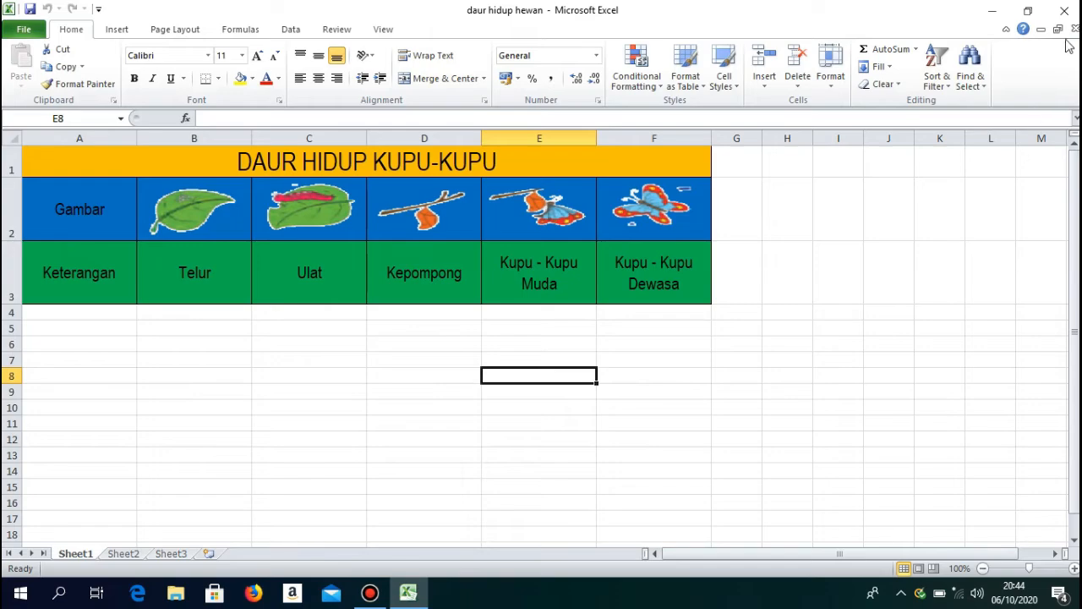
Close the finished butterfly workbook and launch Microsoft Excel 2010 with a new blank workbook
left_click(1065, 10)
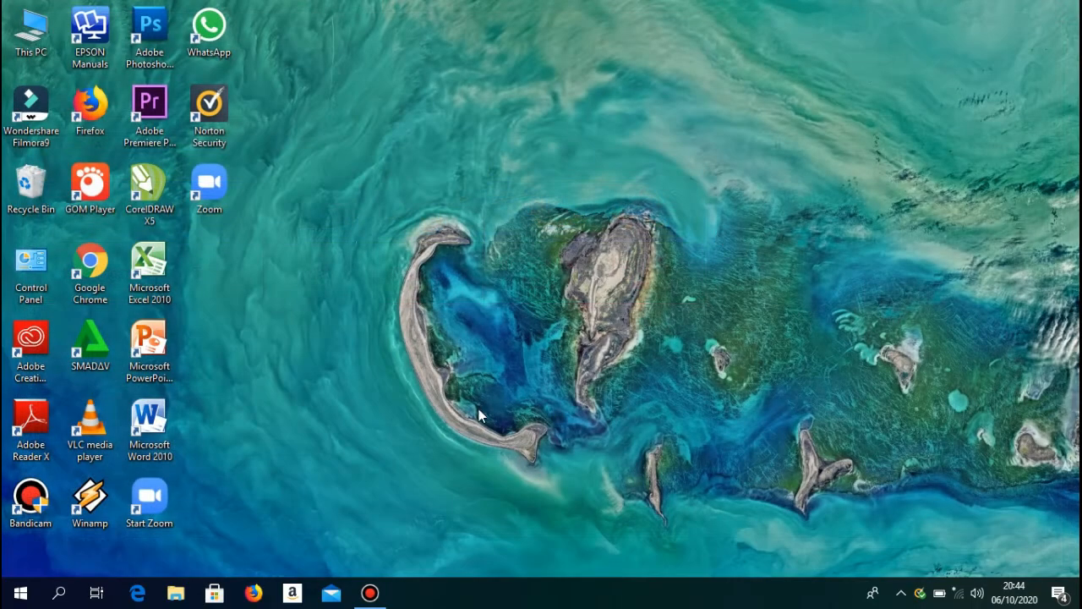
left_click(20, 593)
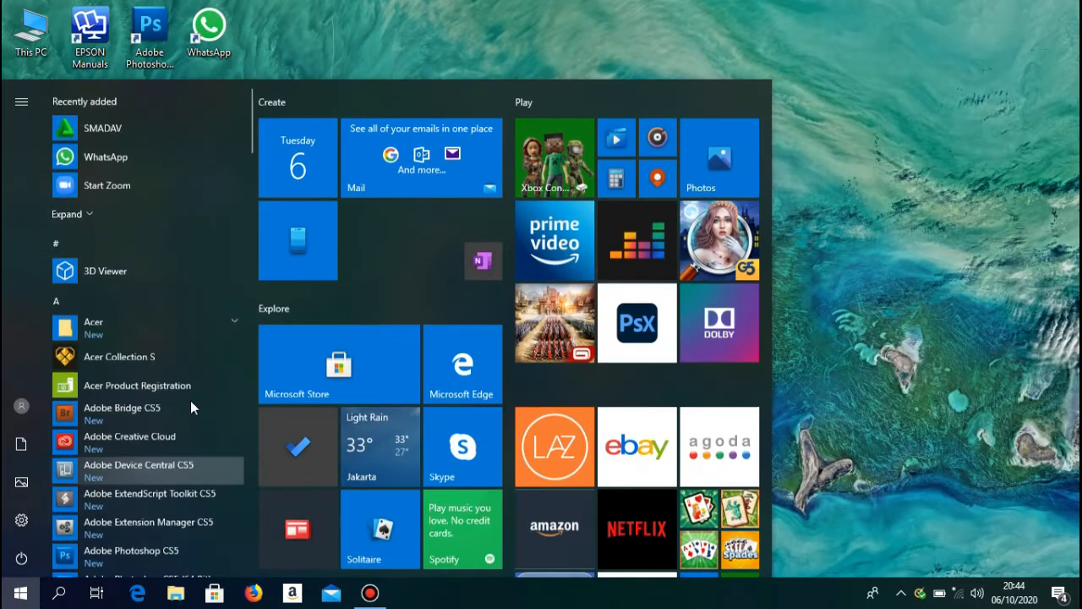
scroll(190, 400, "down", 2)
scroll(191, 413, "down", 10)
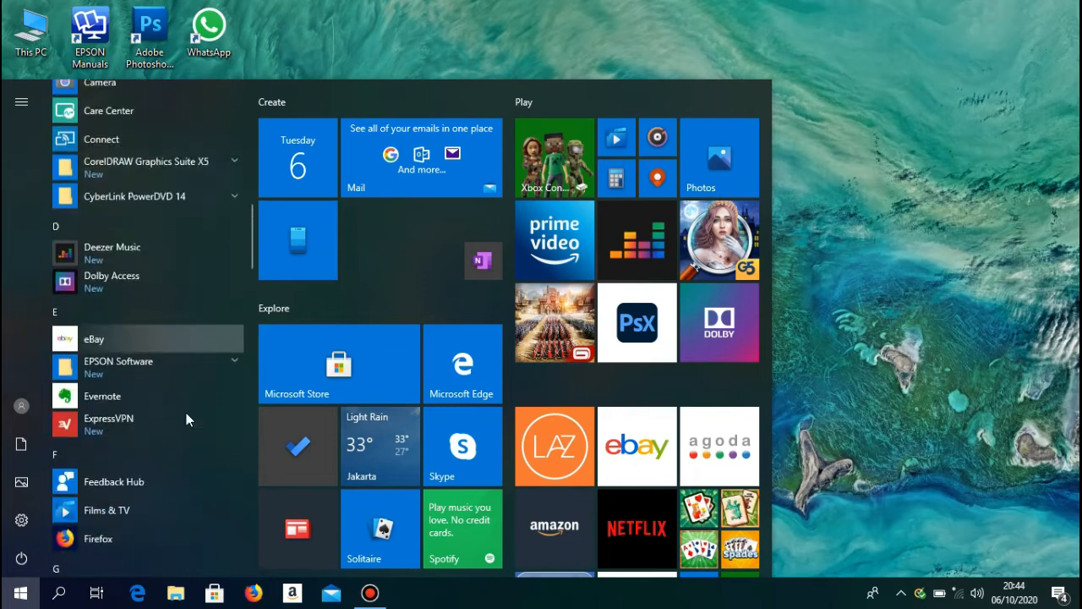
scroll(187, 416, "down", 3)
scroll(187, 416, "down", 3)
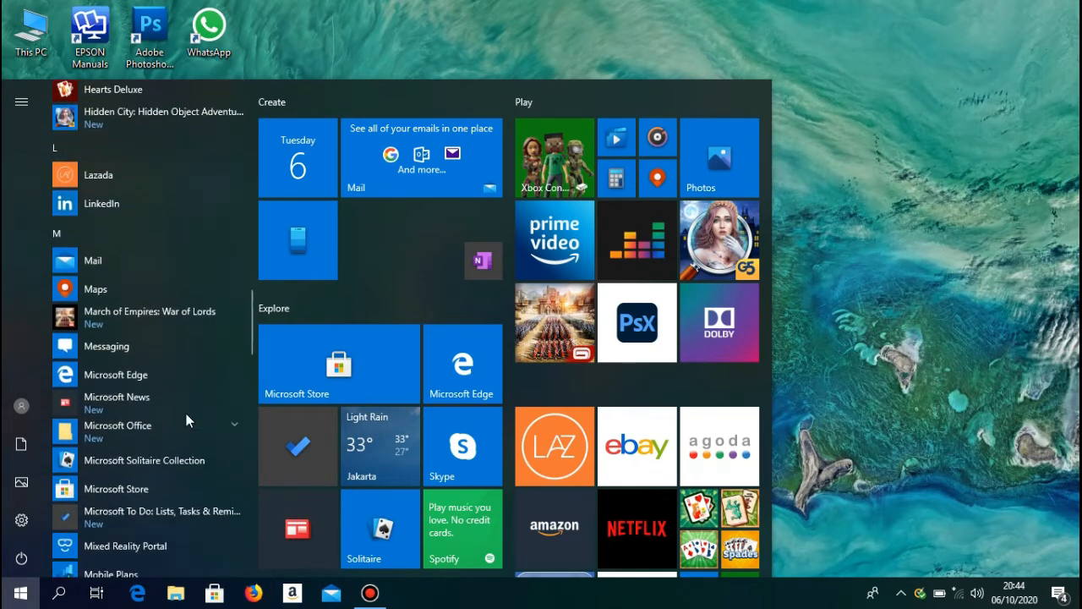
left_click(162, 292)
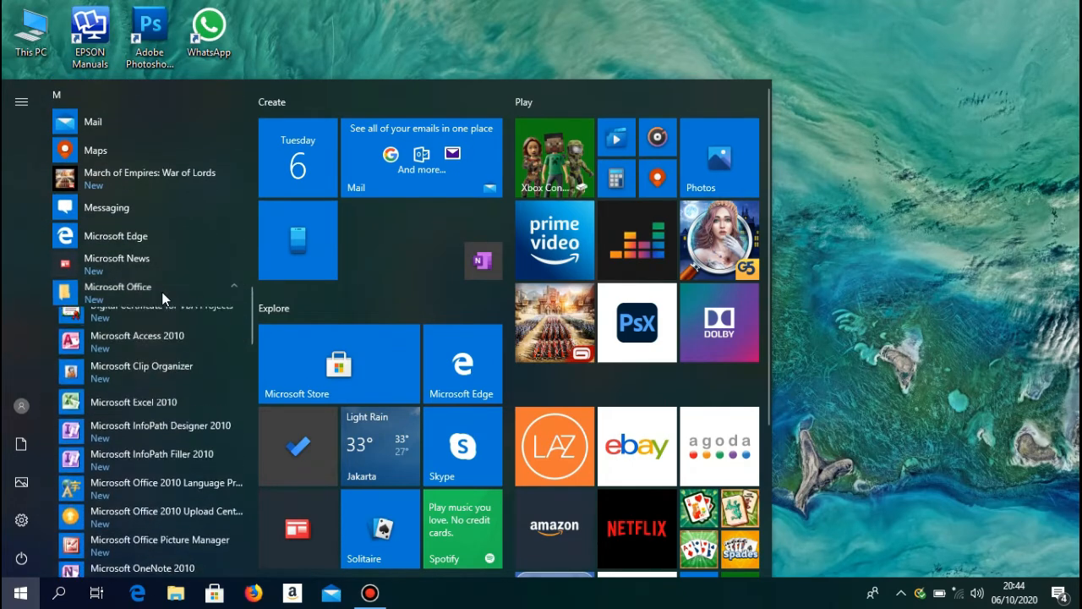
left_click(157, 409)
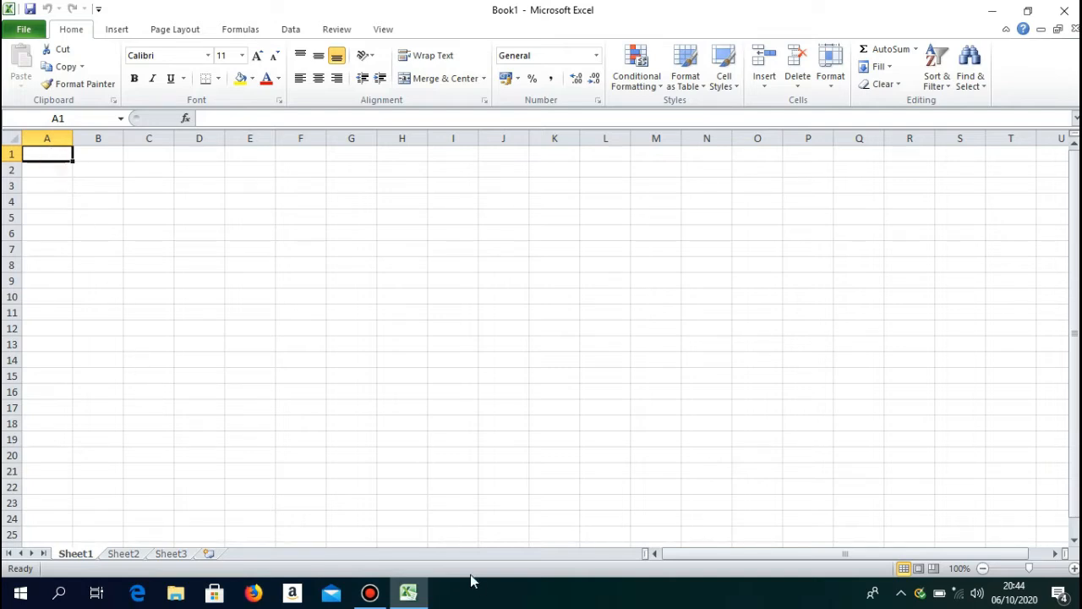
Enter the title "DAUR HIDUP KUPU - KUPU" in cell A1
type("D")
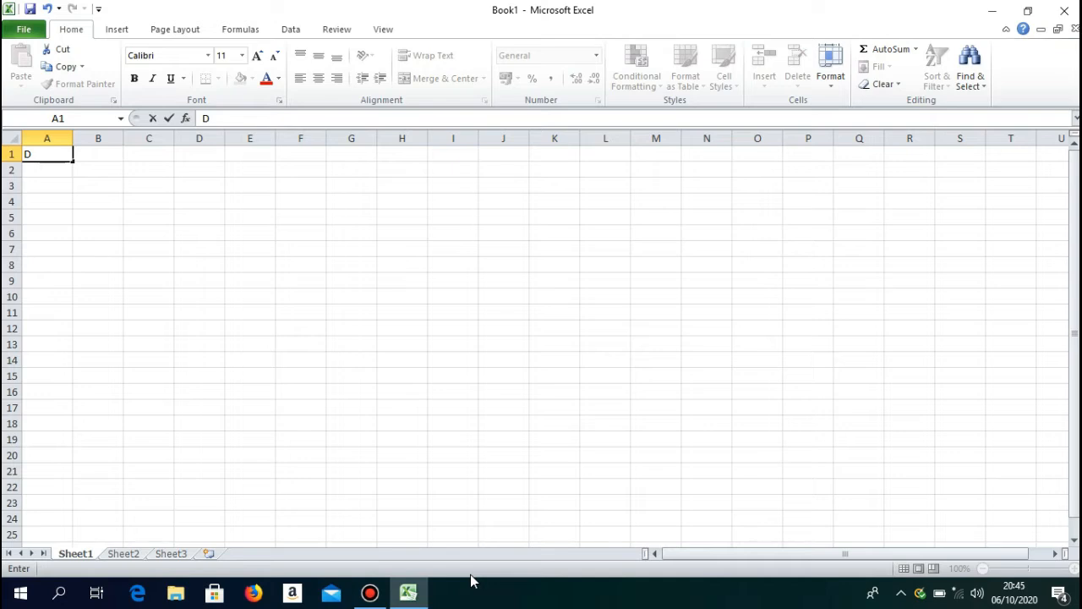
key("BackSpace")
key("Caps_Lock")
type("DAUR HIDUP")
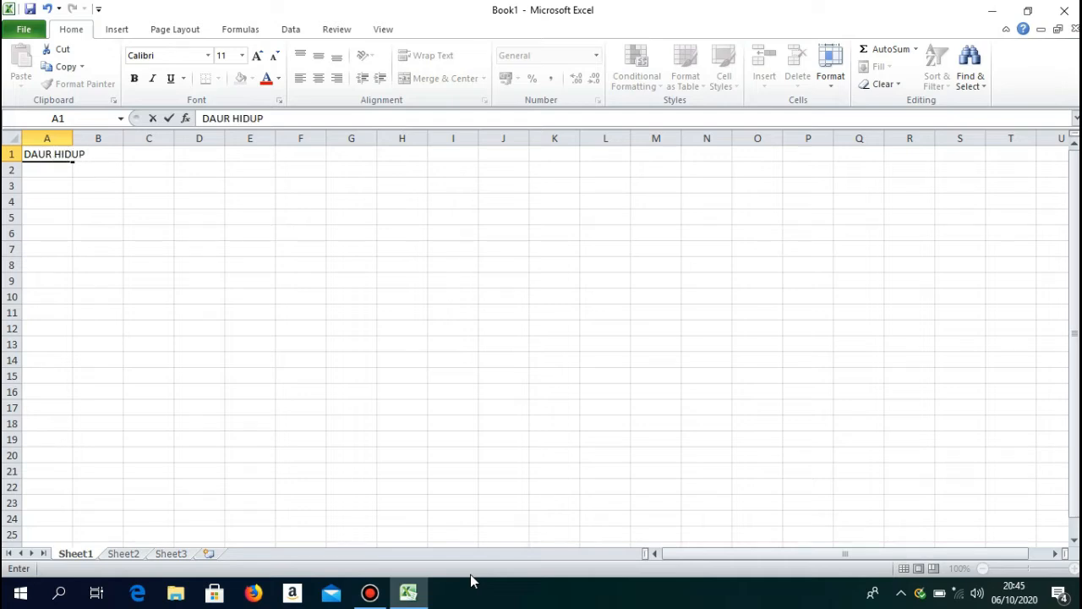
type(" KUPU - KUPU")
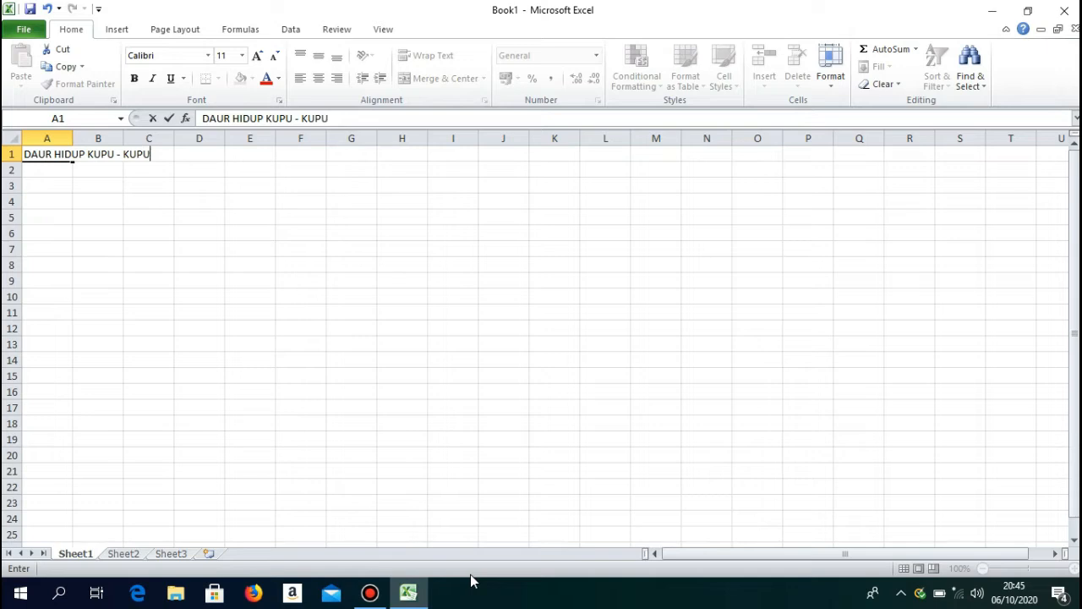
key("Return")
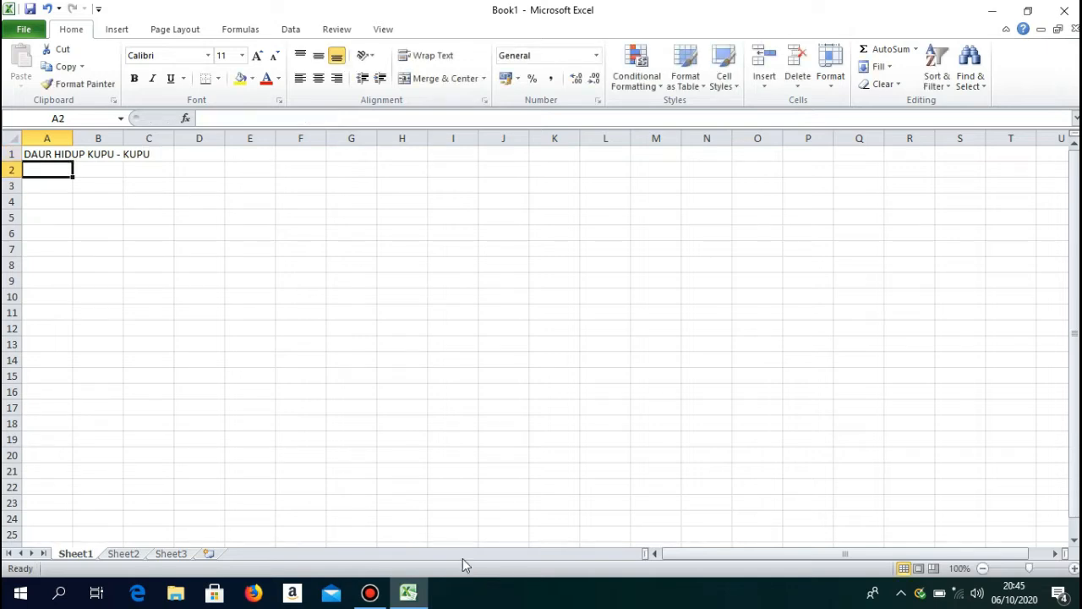
Set the width of columns A through F to 20
left_click(59, 136)
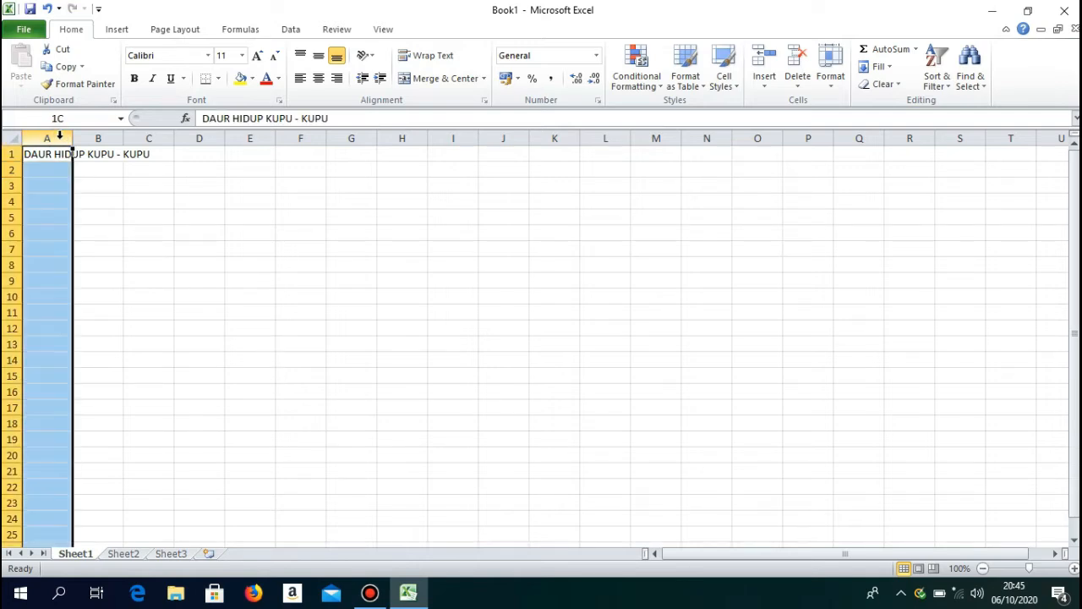
left_click_drag(60, 134, 305, 136)
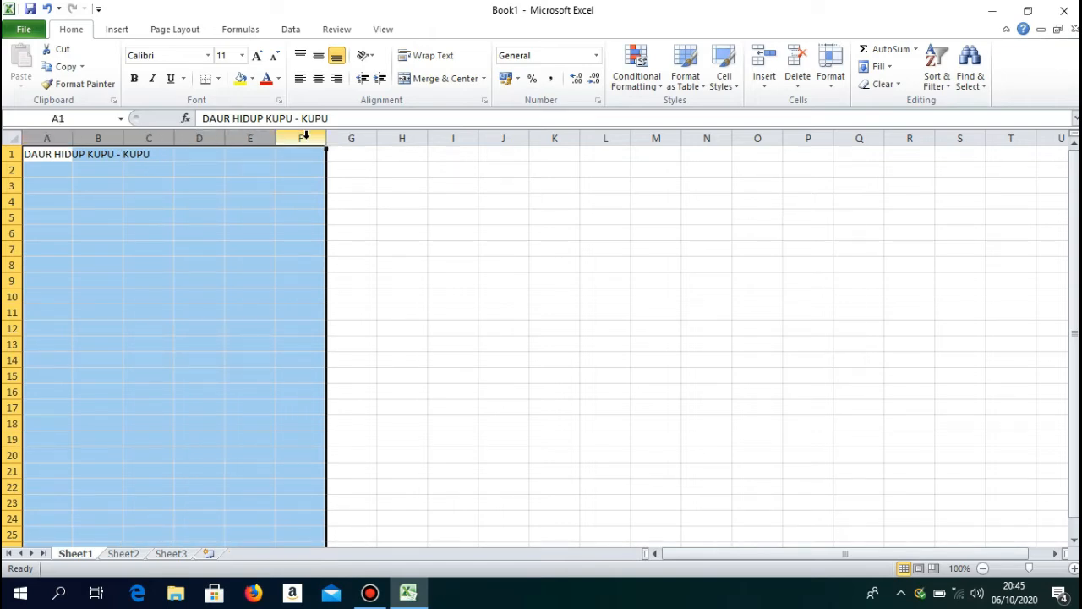
left_click(833, 81)
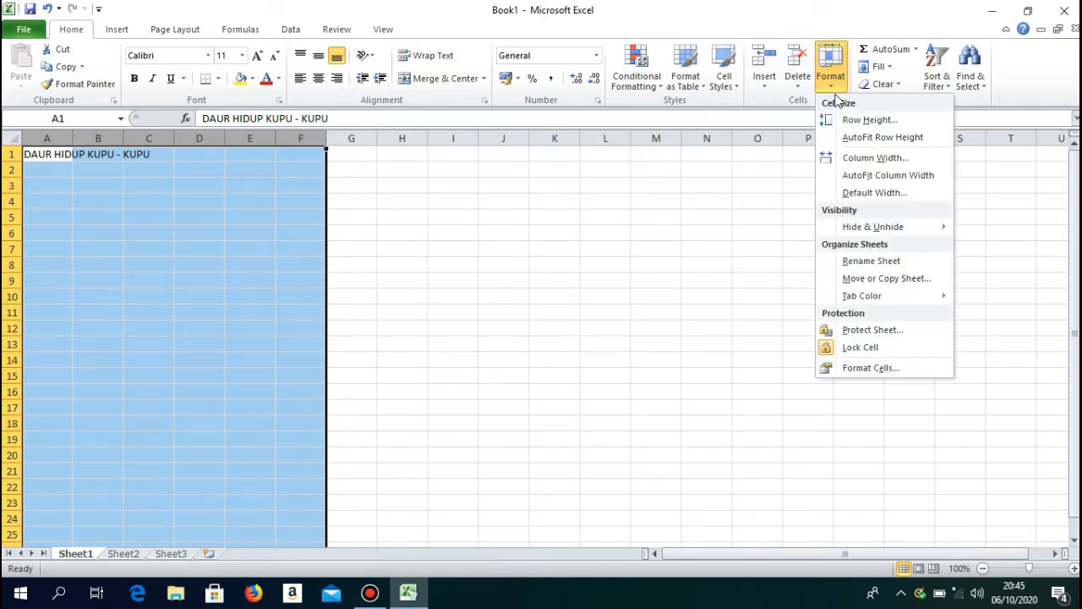
left_click(866, 158)
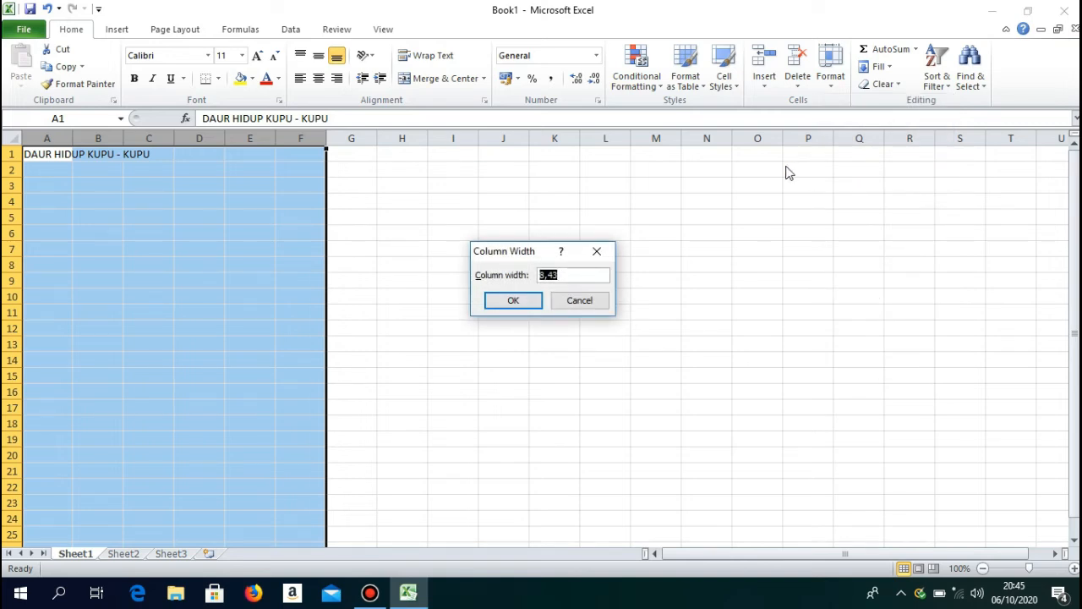
type("20")
key("Return")
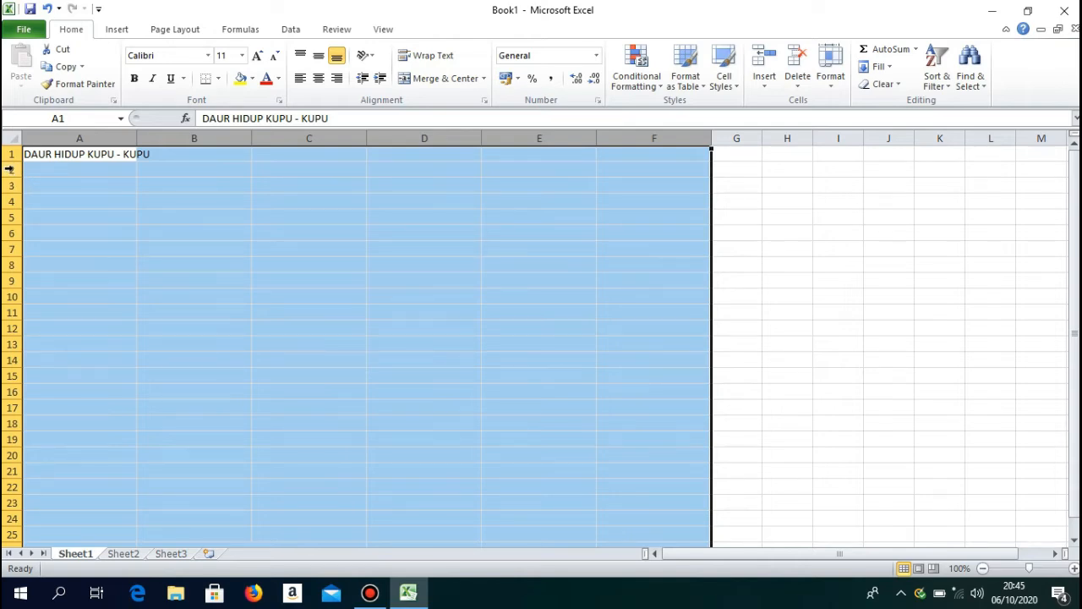
Set the height of rows 2 and 3 to 60
left_click_drag(10, 170, 10, 185)
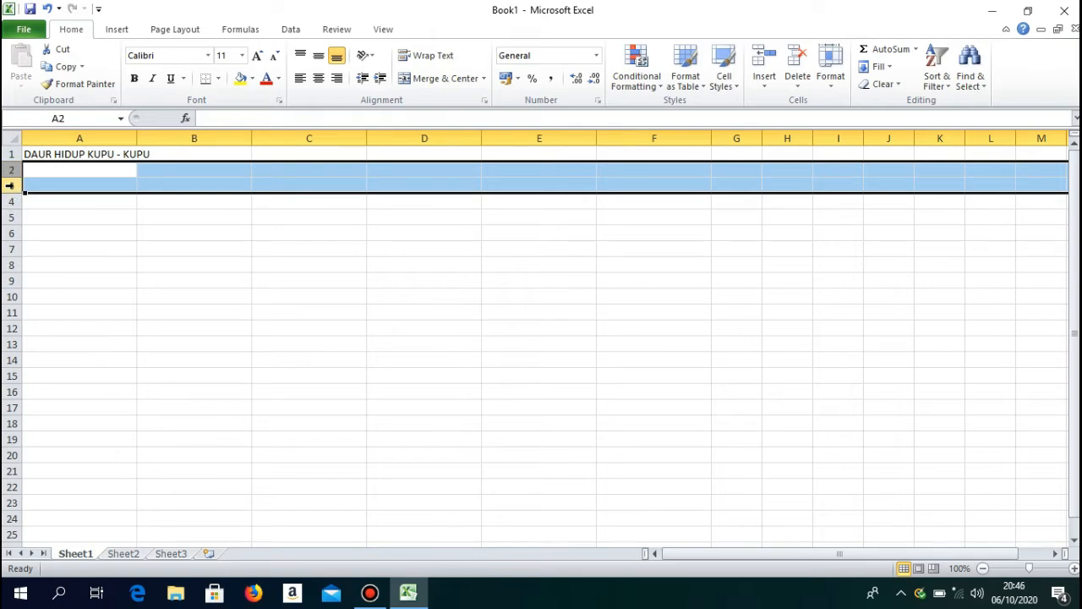
left_click(834, 94)
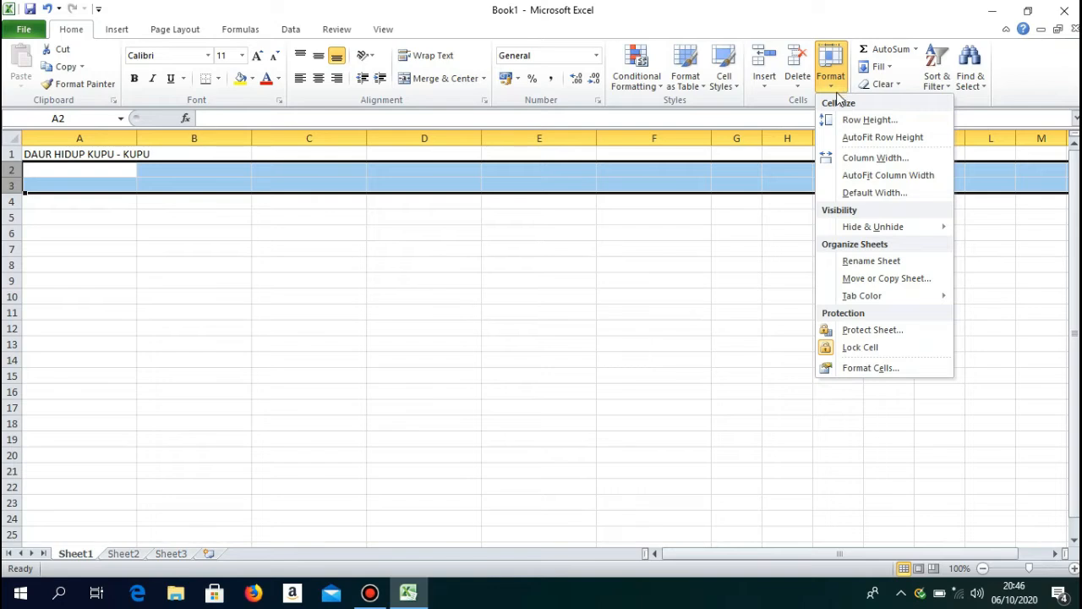
left_click(854, 120)
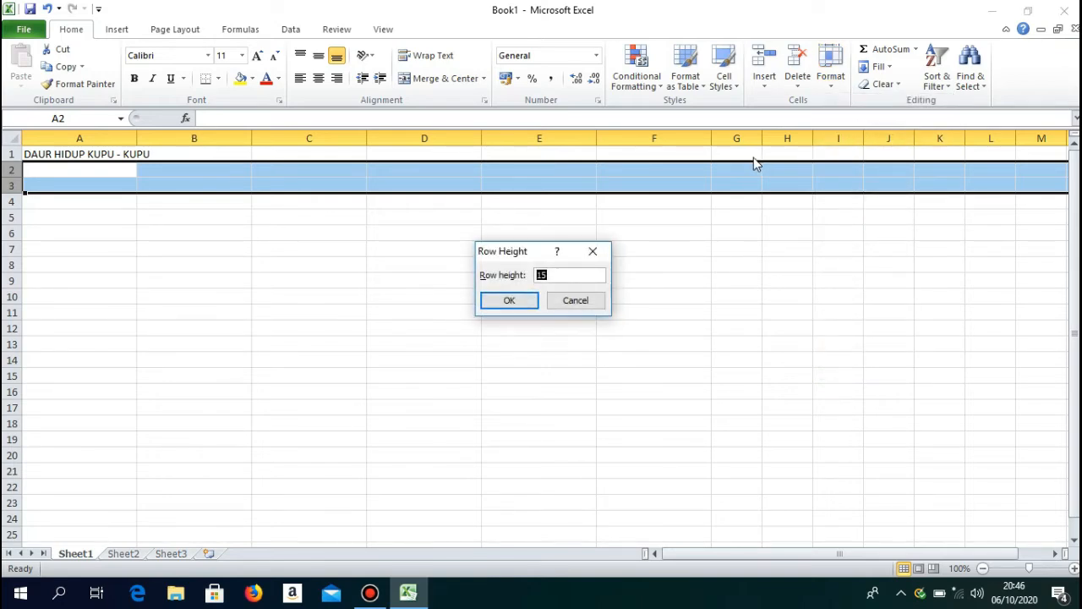
type("60")
key("Return")
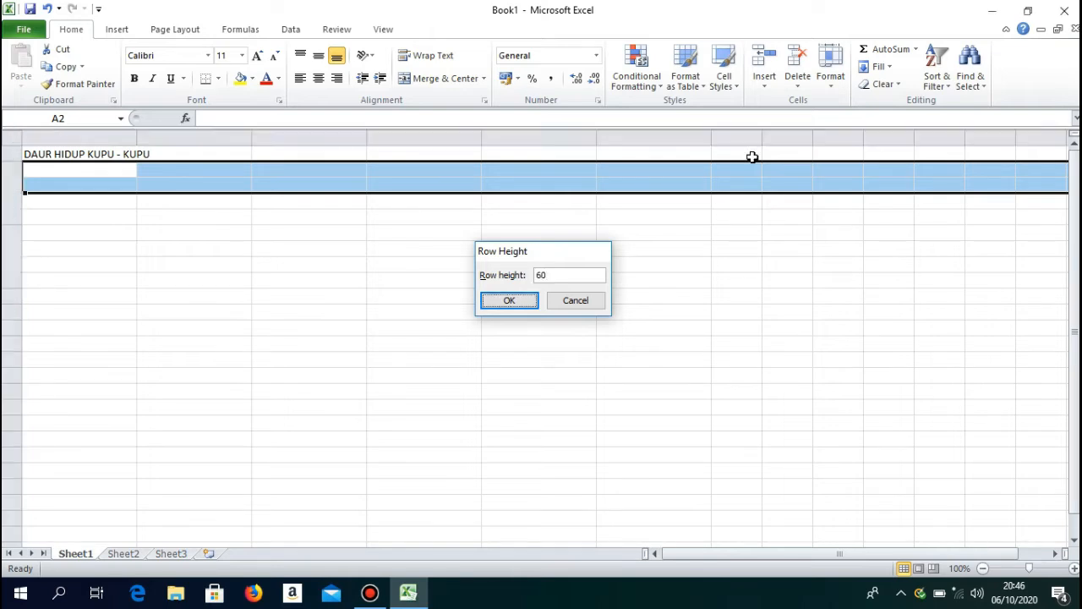
left_click(429, 355)
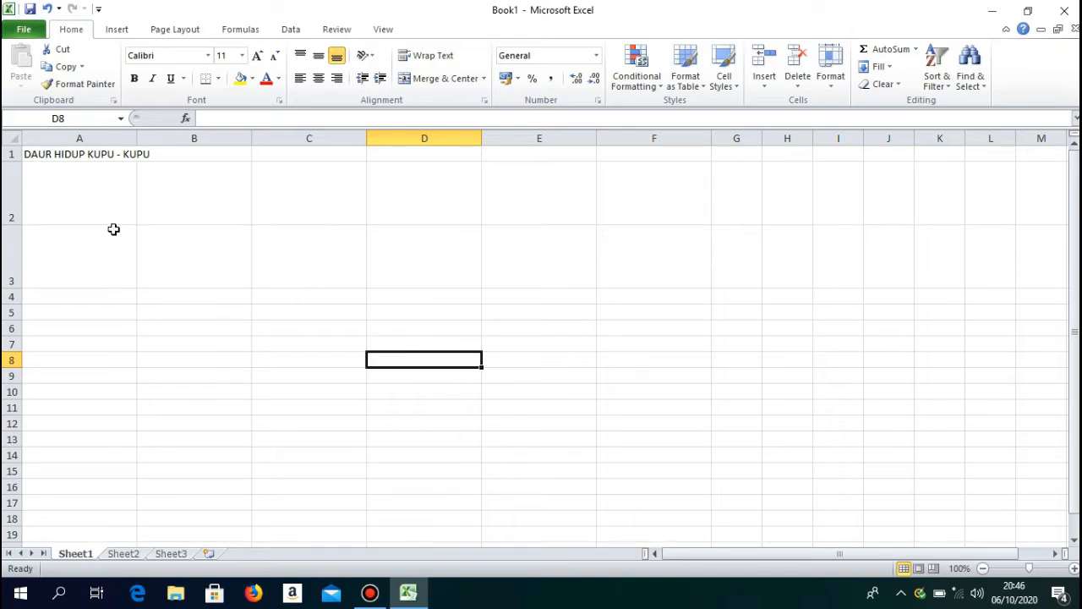
Apply all borders to the range A1:F3
left_click(55, 154)
left_click_drag(57, 154, 684, 245)
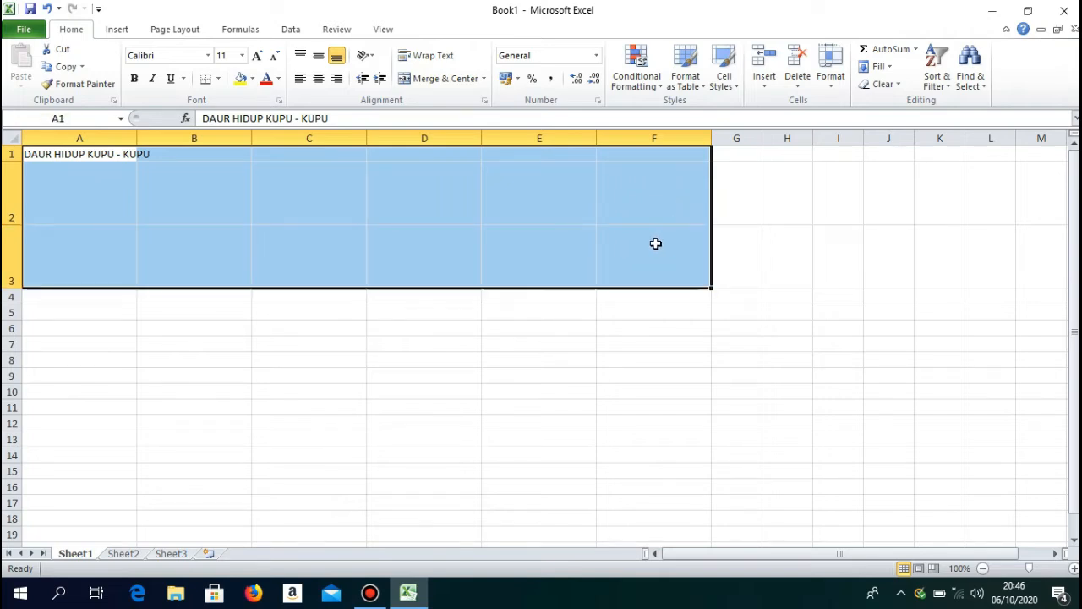
left_click(219, 79)
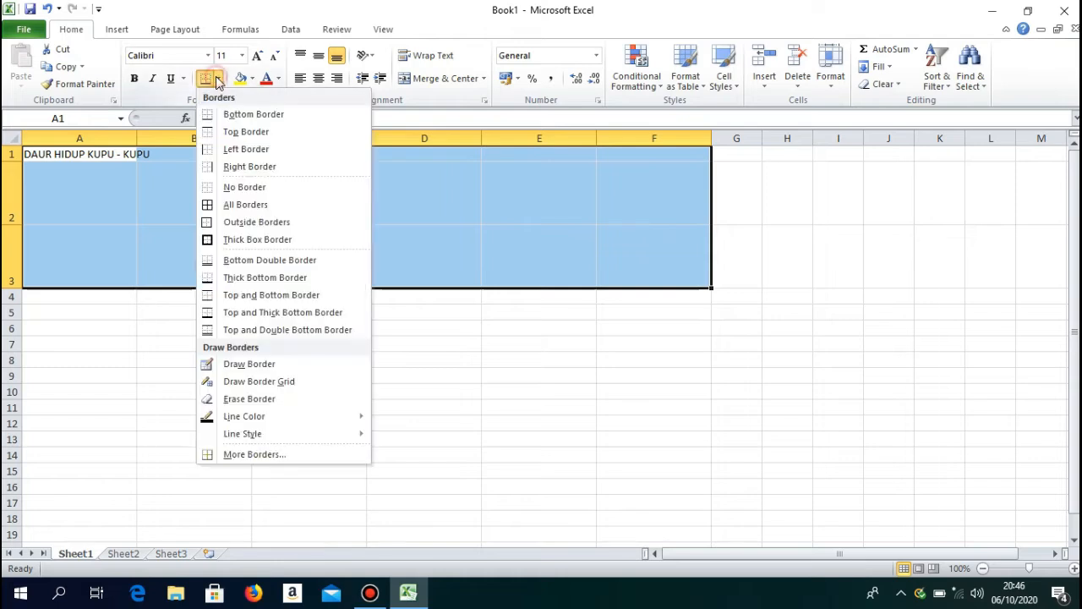
left_click(262, 205)
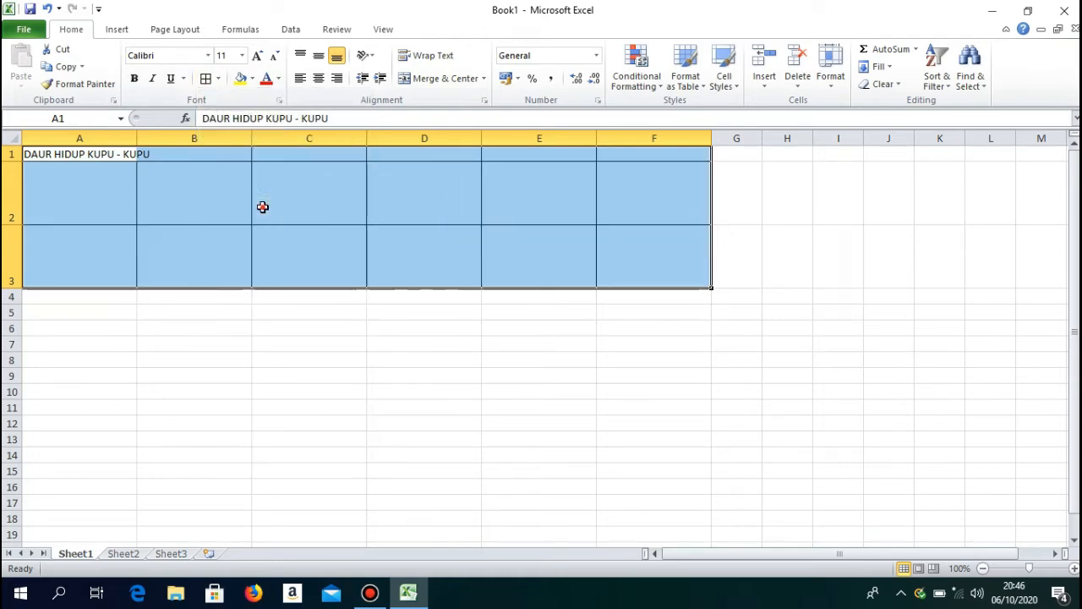
left_click(262, 206)
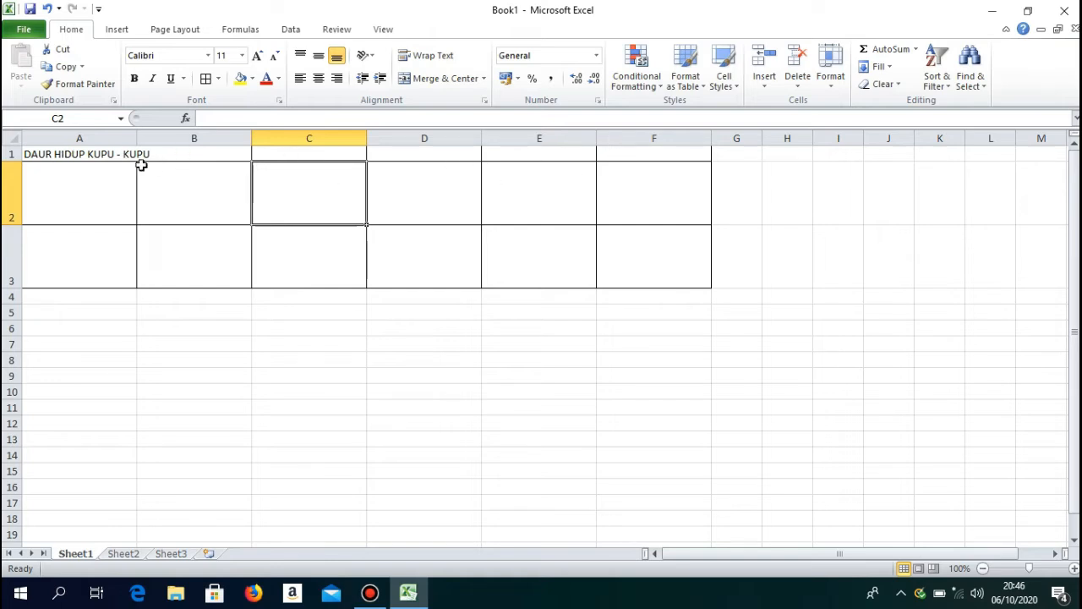
Merge and center the title across A1:F1 and format it in Arial Narrow at size 26
left_click_drag(64, 152, 639, 164)
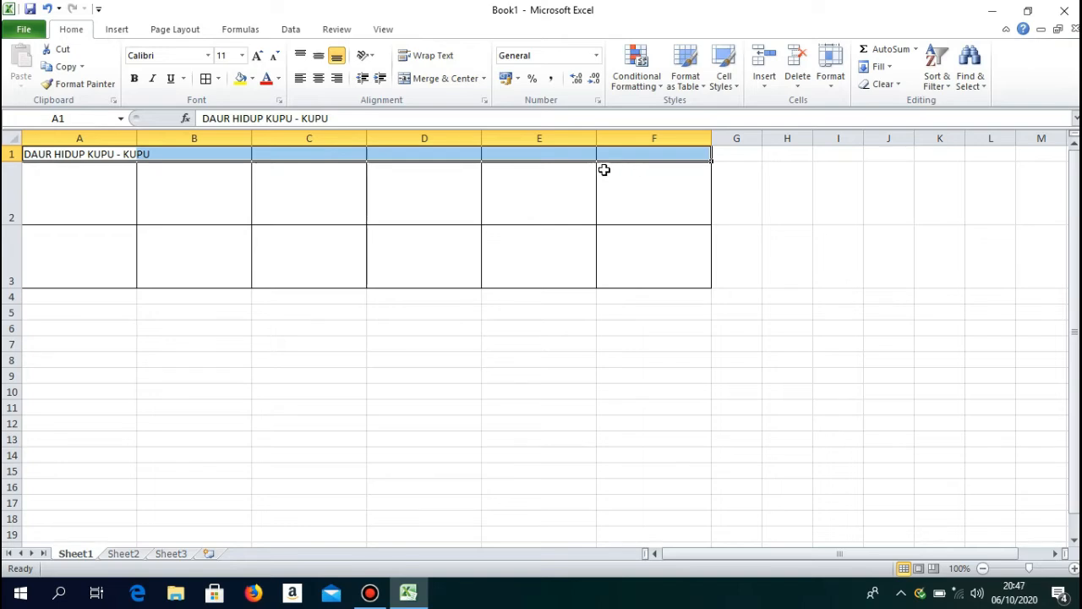
left_click(436, 84)
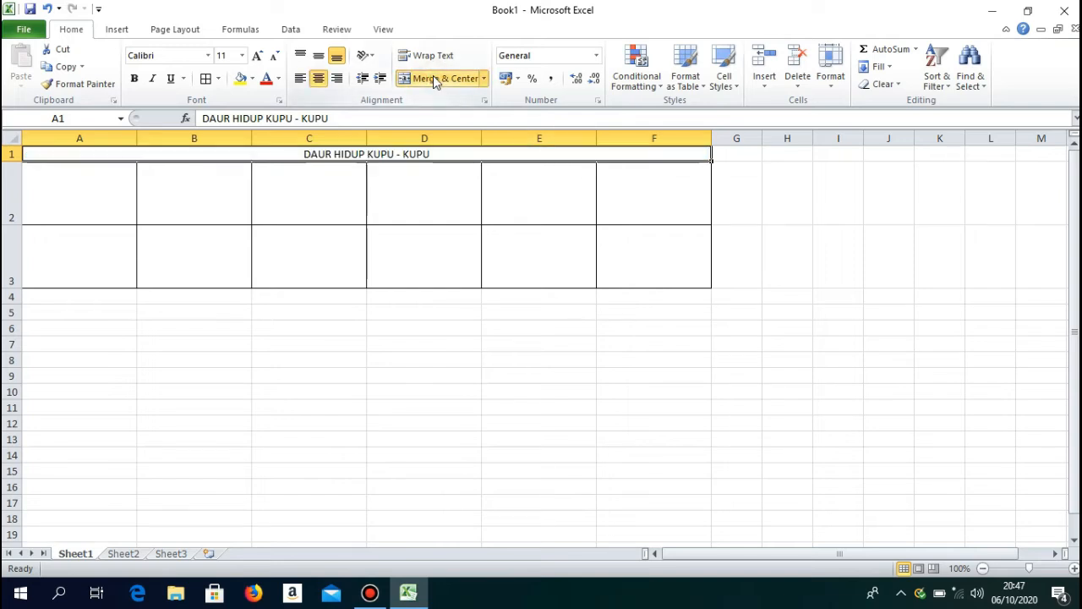
left_click(242, 55)
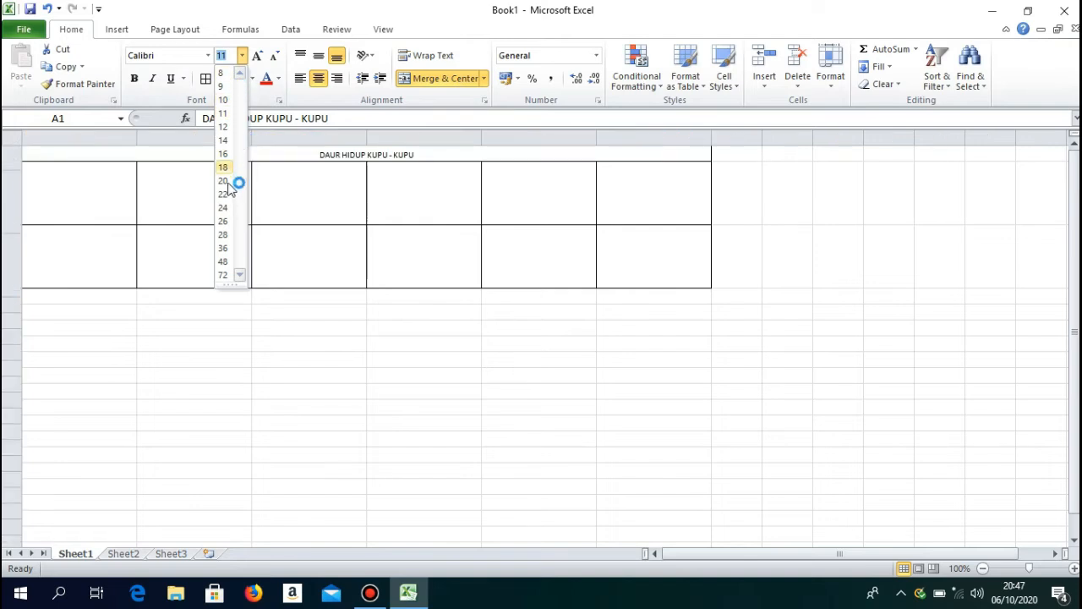
left_click(224, 221)
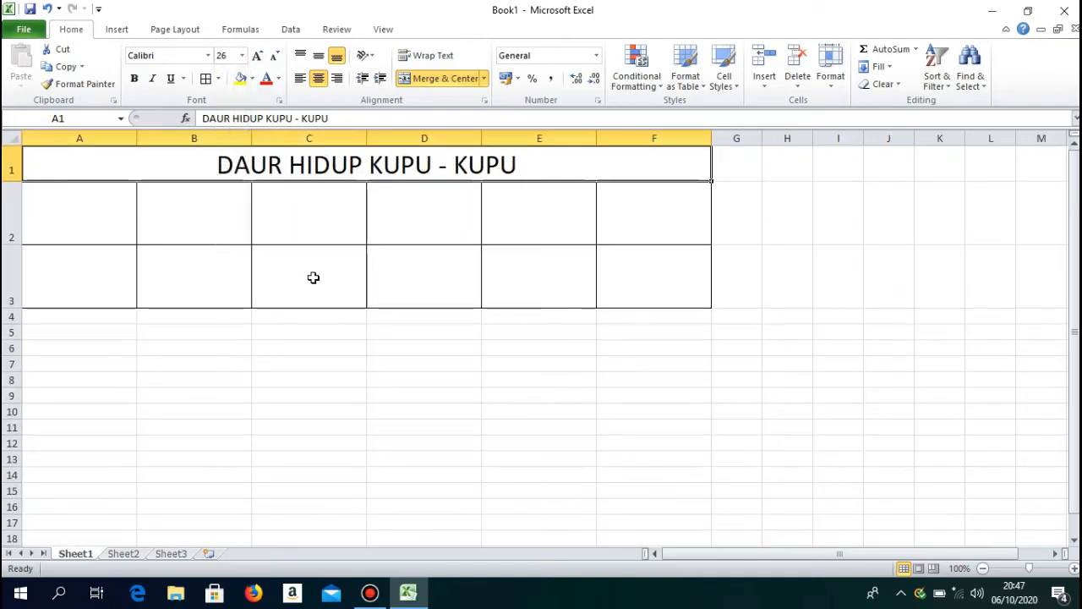
left_click(208, 55)
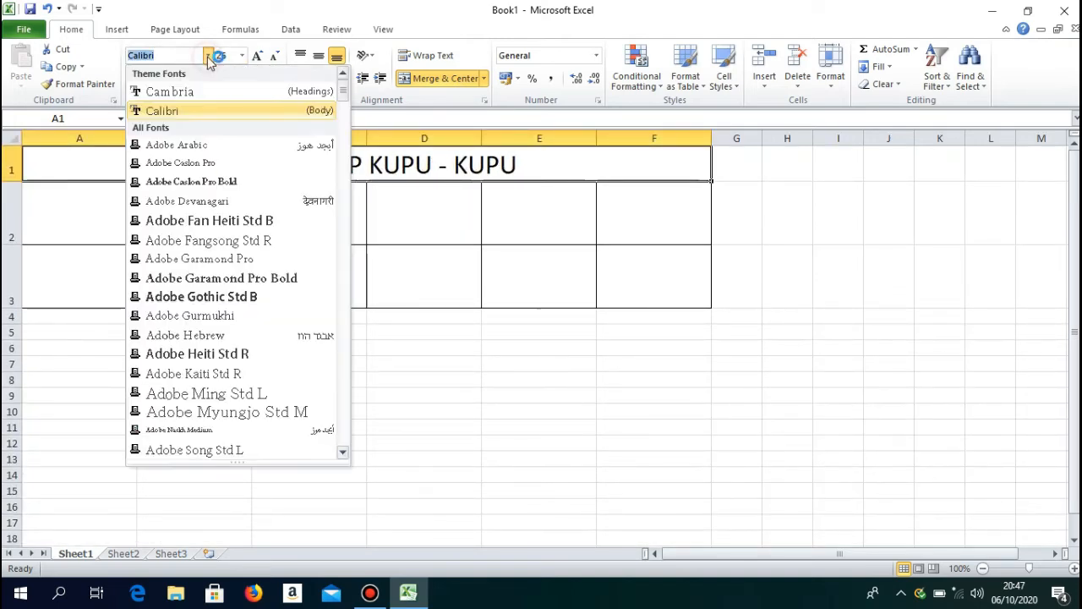
scroll(218, 356, "down", 3)
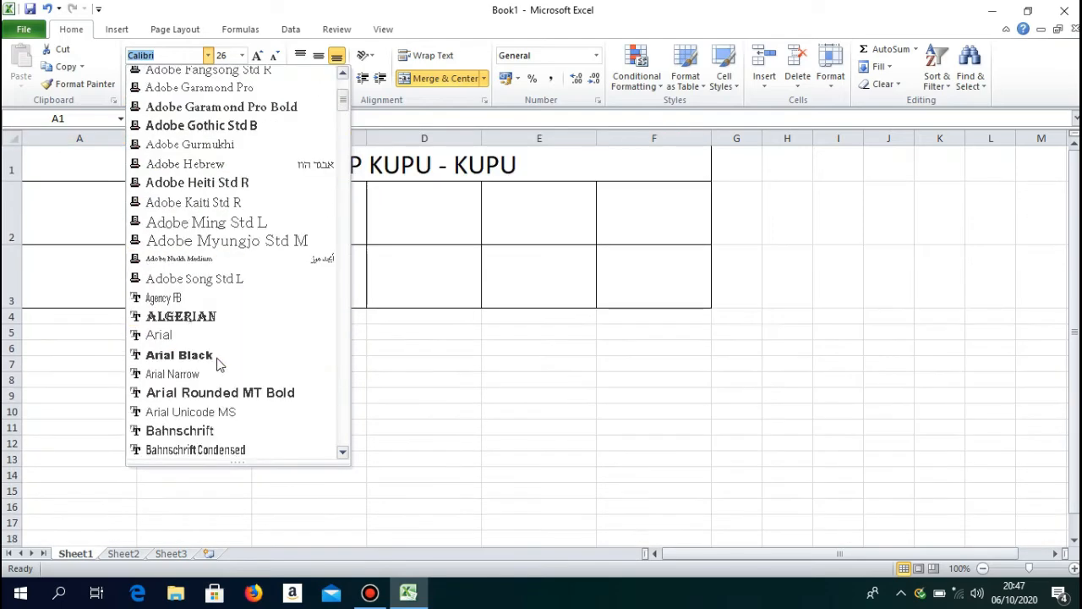
left_click(213, 378)
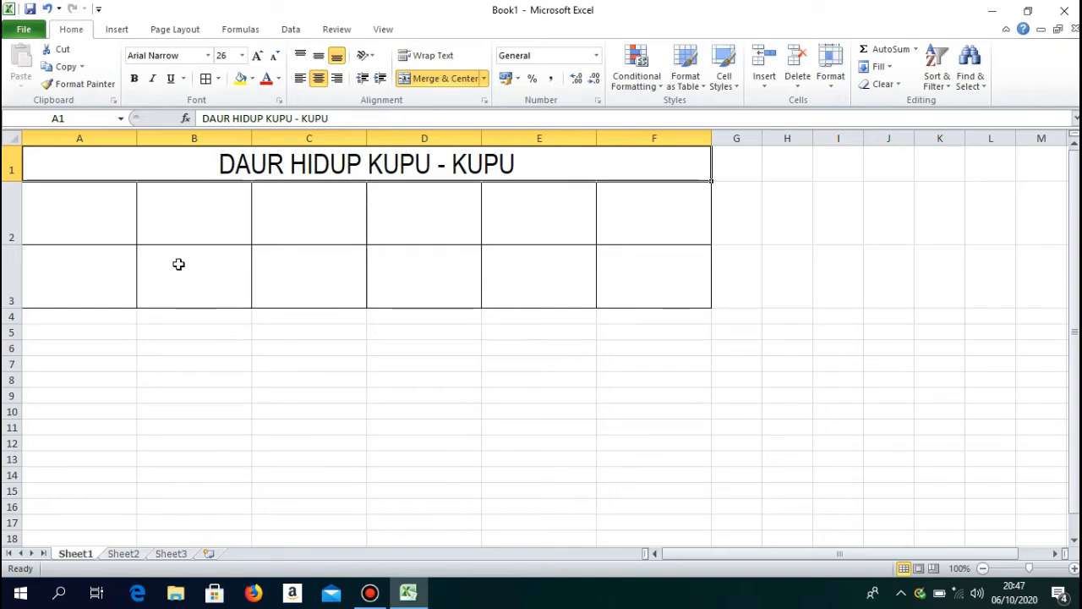
Enter the row label "Gambar" in cell A2
left_click(99, 225)
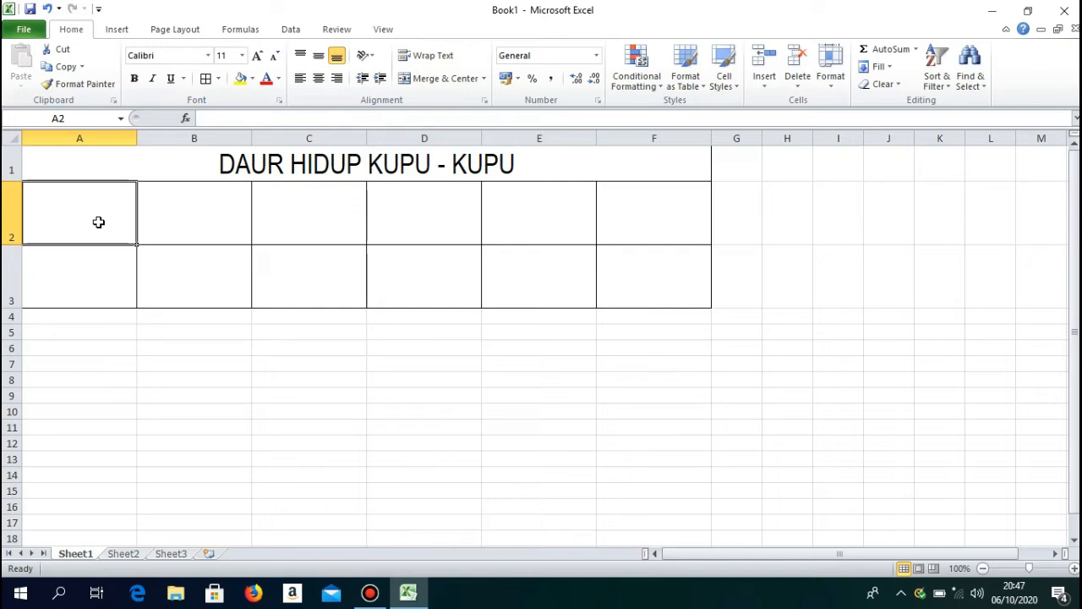
key("Caps_Lock")
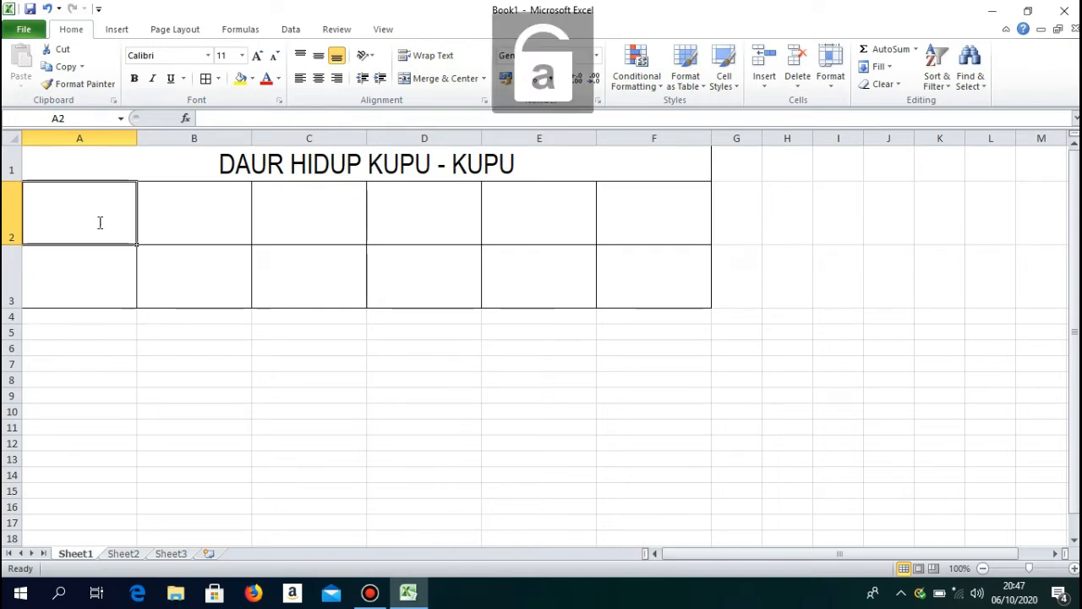
type("Gambar")
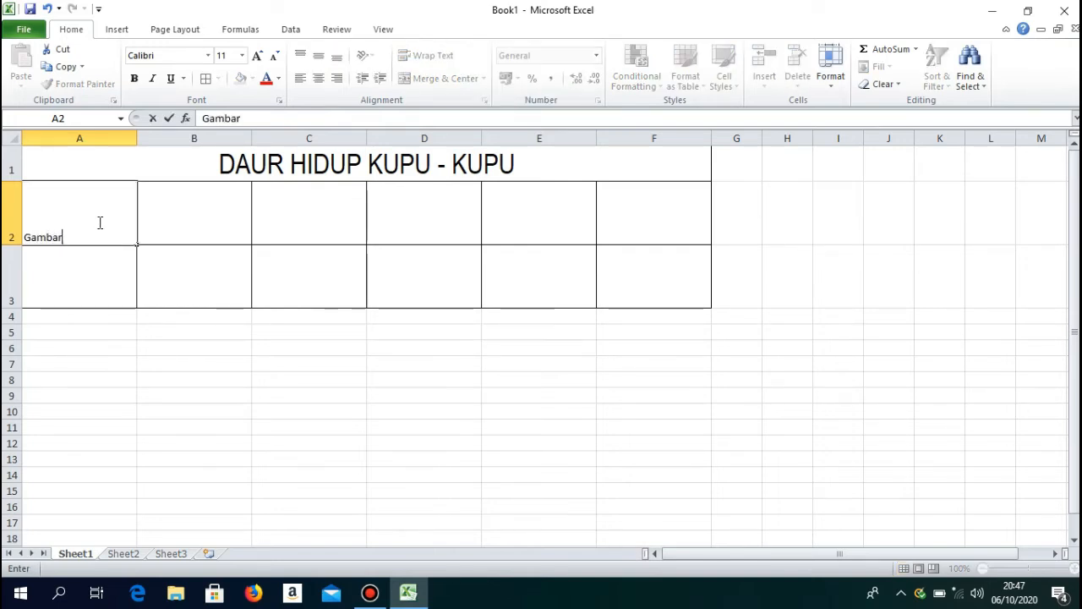
key("Return")
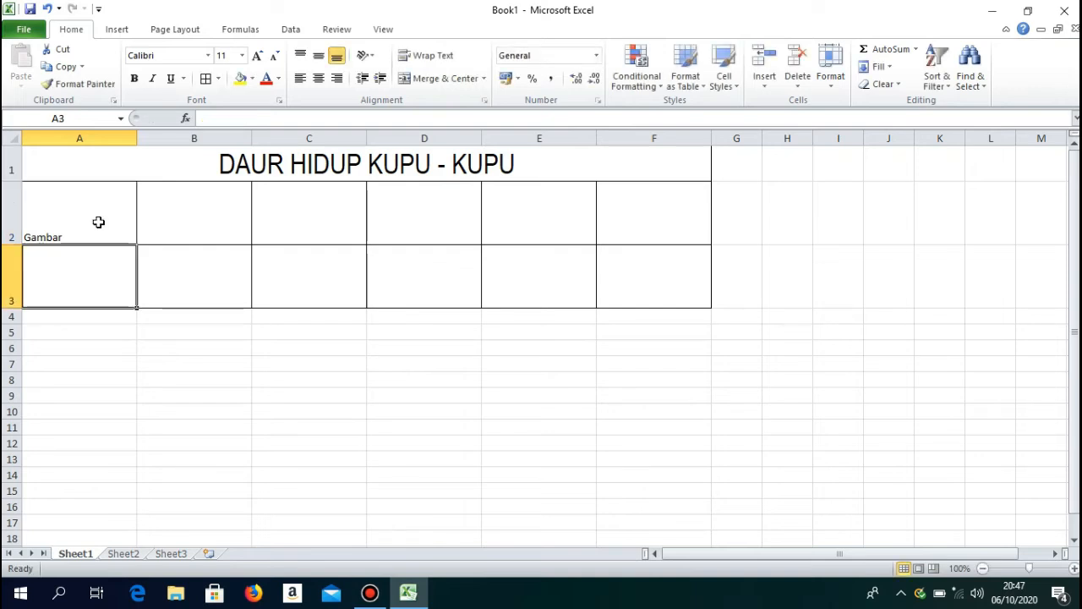
Enter the row label "Keterangan" in cell A3
type("K")
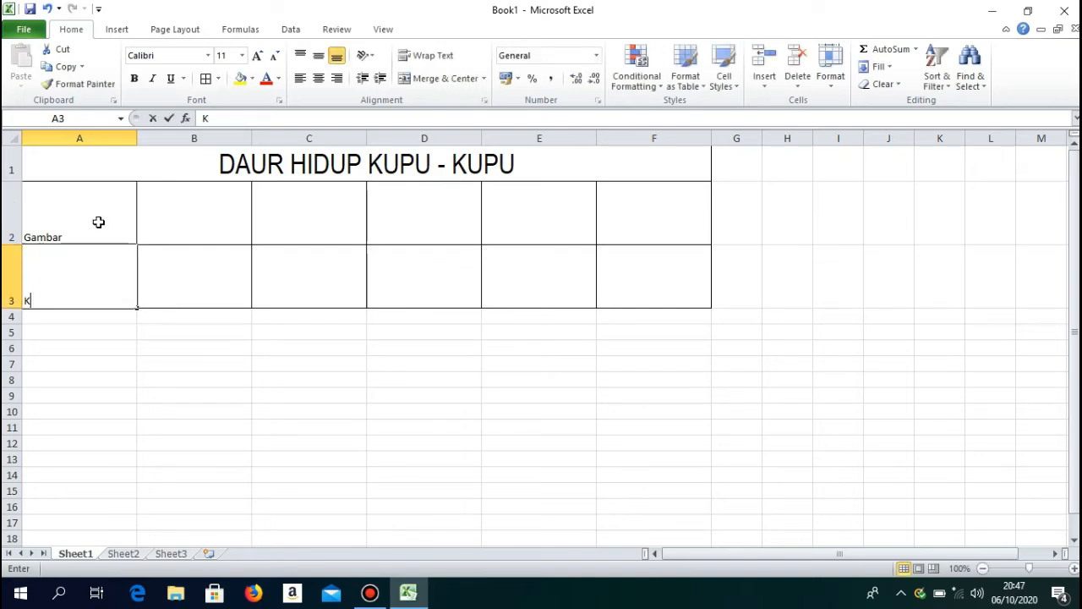
type("eteran")
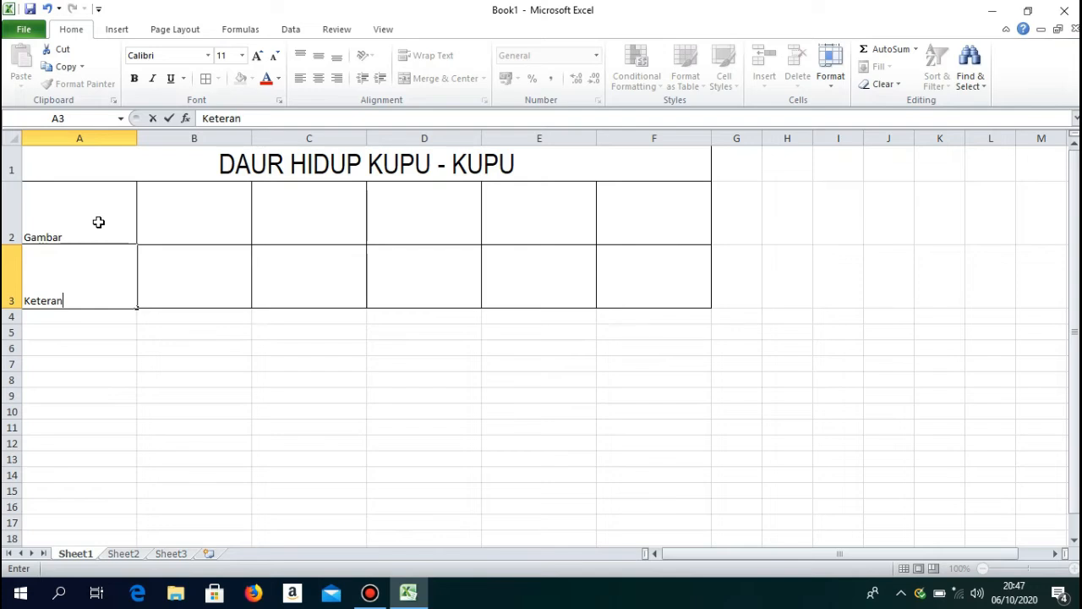
type("gan")
key("Return")
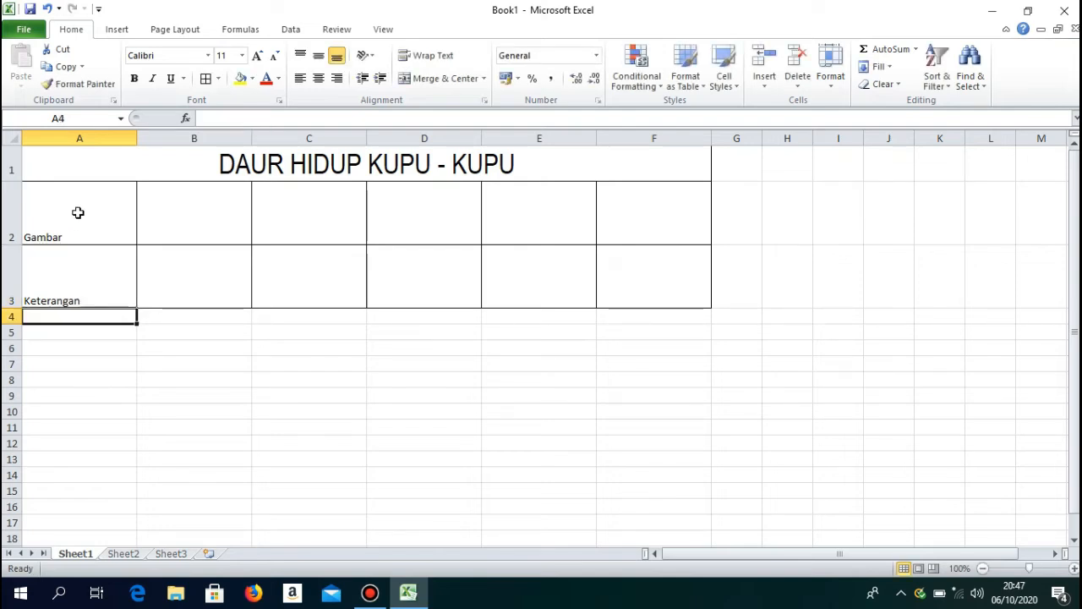
Center the contents of the range A2:F3 both horizontally and vertically
left_click(76, 216)
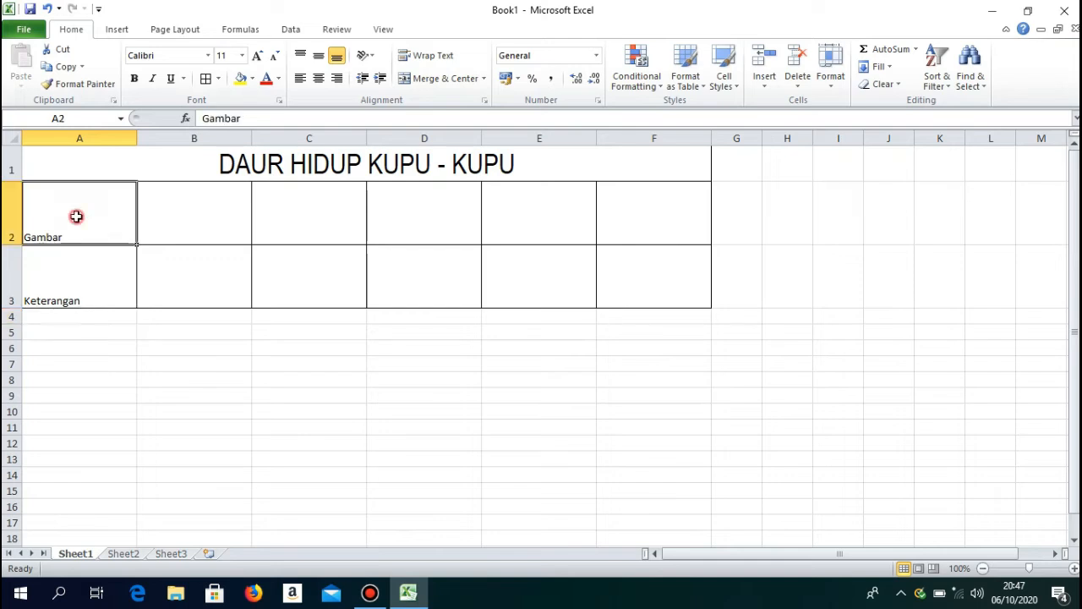
left_click(69, 277)
left_click(68, 225)
left_click_drag(68, 225, 648, 299)
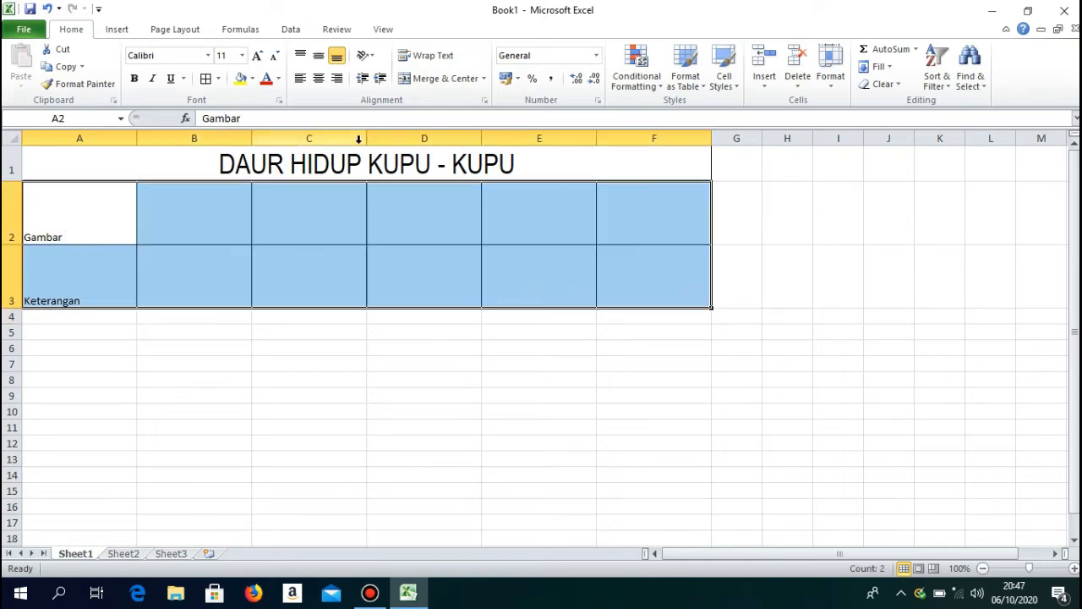
left_click(322, 77)
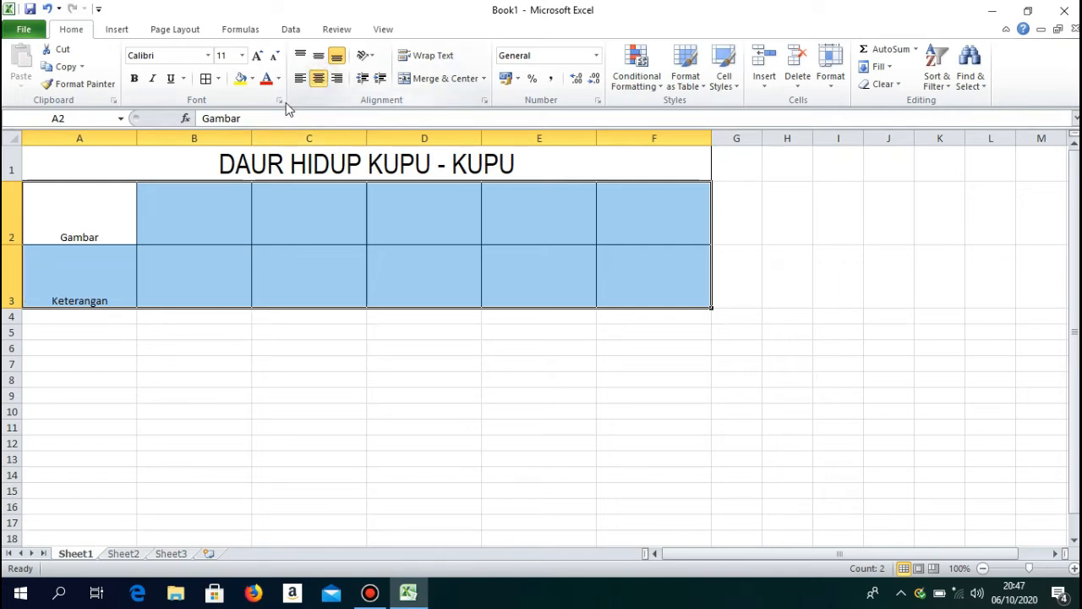
left_click(319, 56)
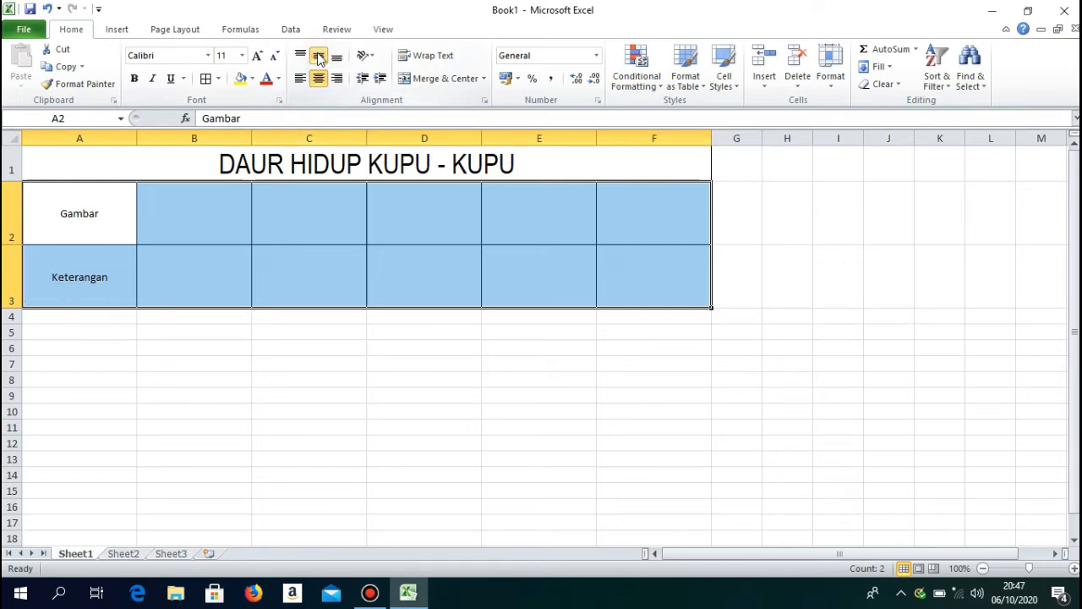
Format the range A2:F3 in Arial Narrow at size 18
left_click(242, 56)
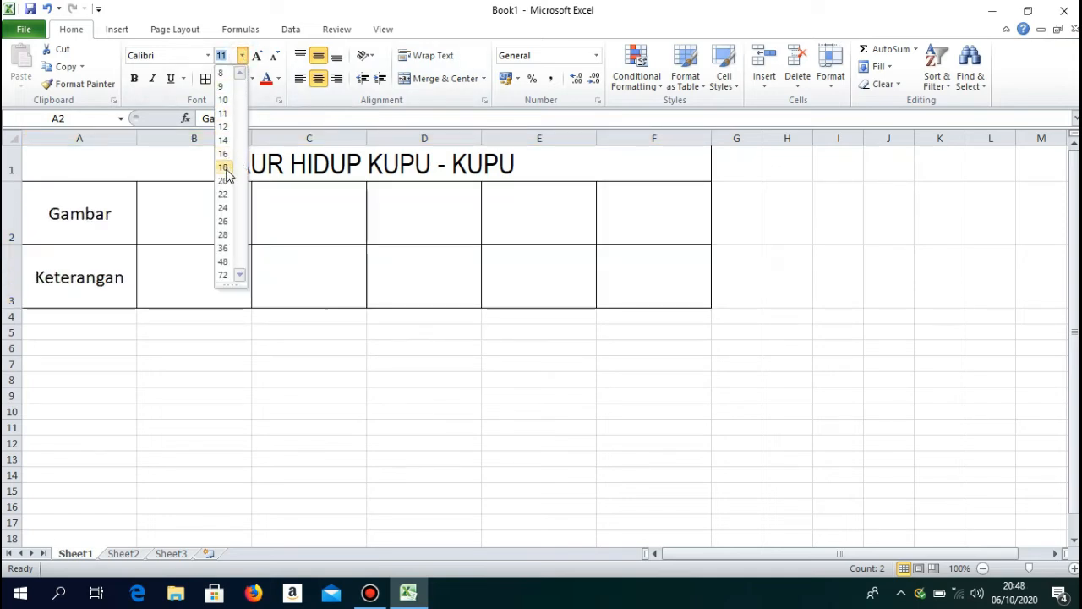
left_click(223, 168)
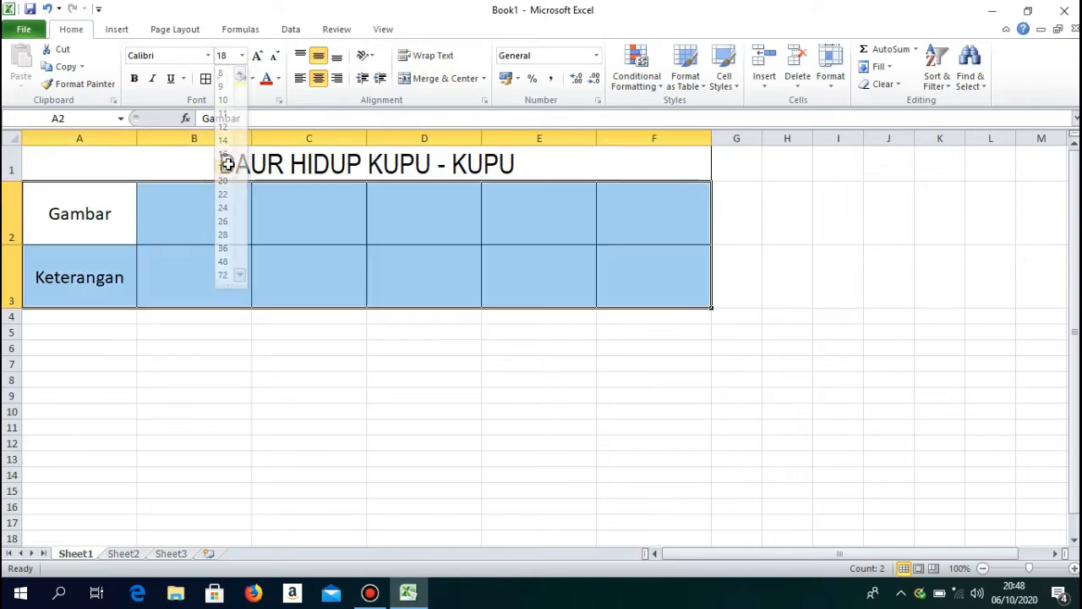
left_click(208, 55)
scroll(216, 334, "down", 1)
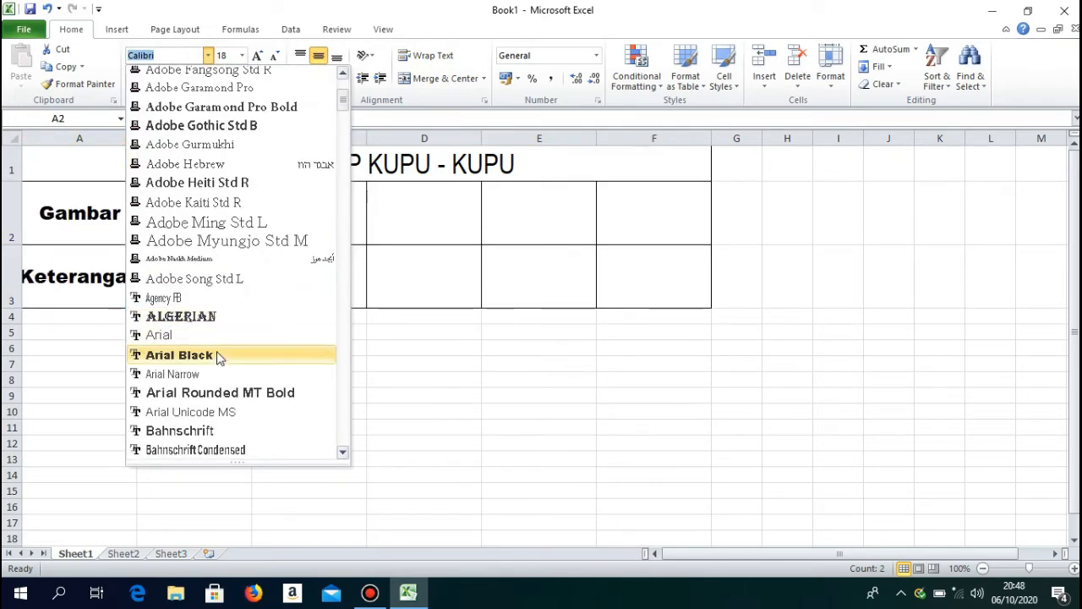
left_click(212, 375)
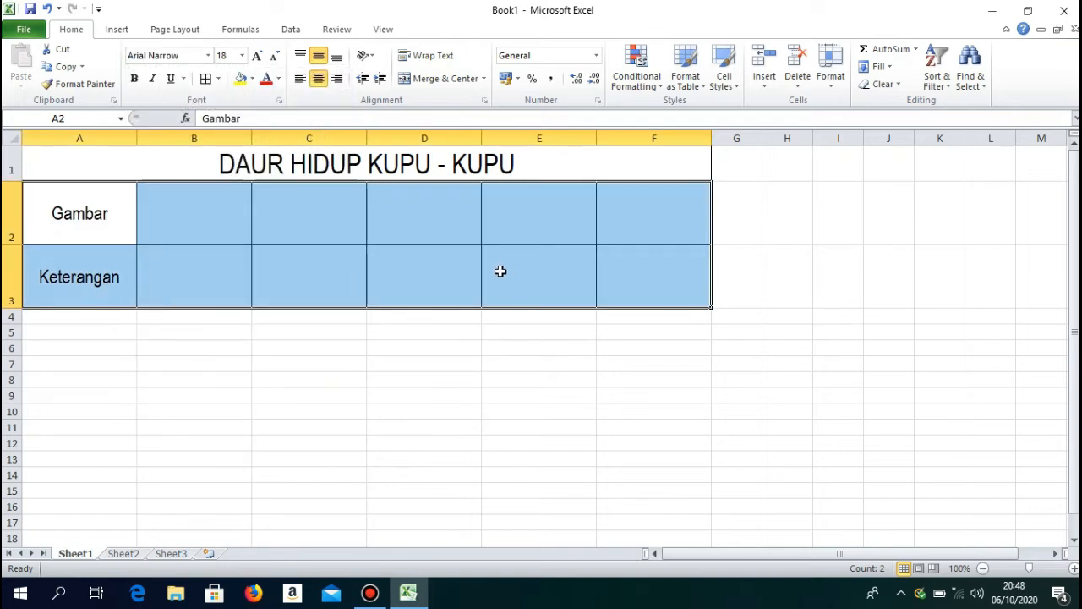
Insert the pictures Telur, ulat, kepompong, kupu-2 Muda and kupu2 dewasa together at cell B2 from the DAUR HIDUP KUPU-KUPU folder on drive D
left_click(191, 214)
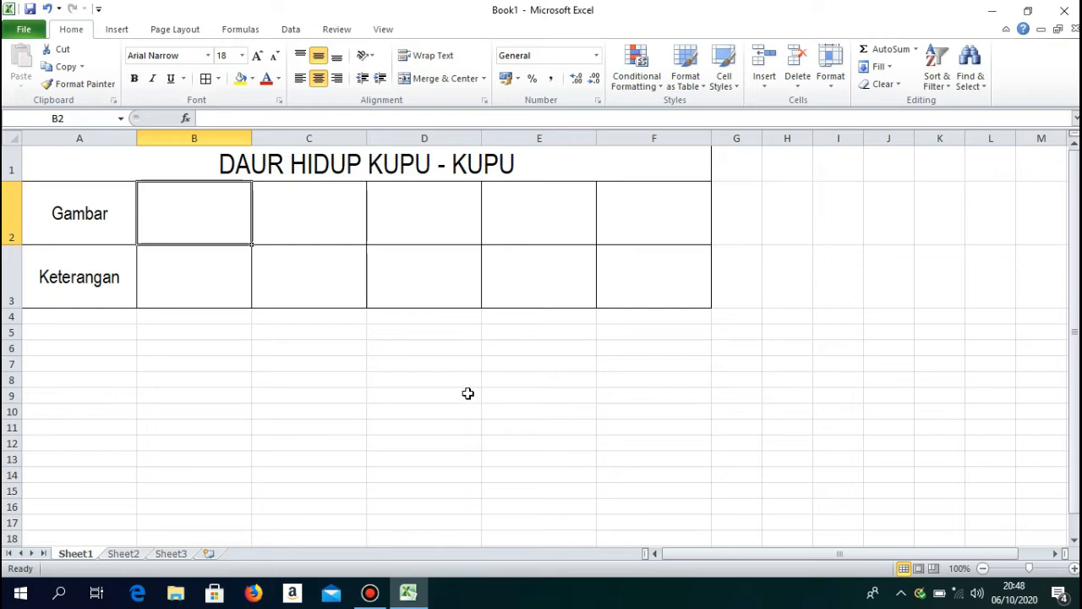
left_click(117, 30)
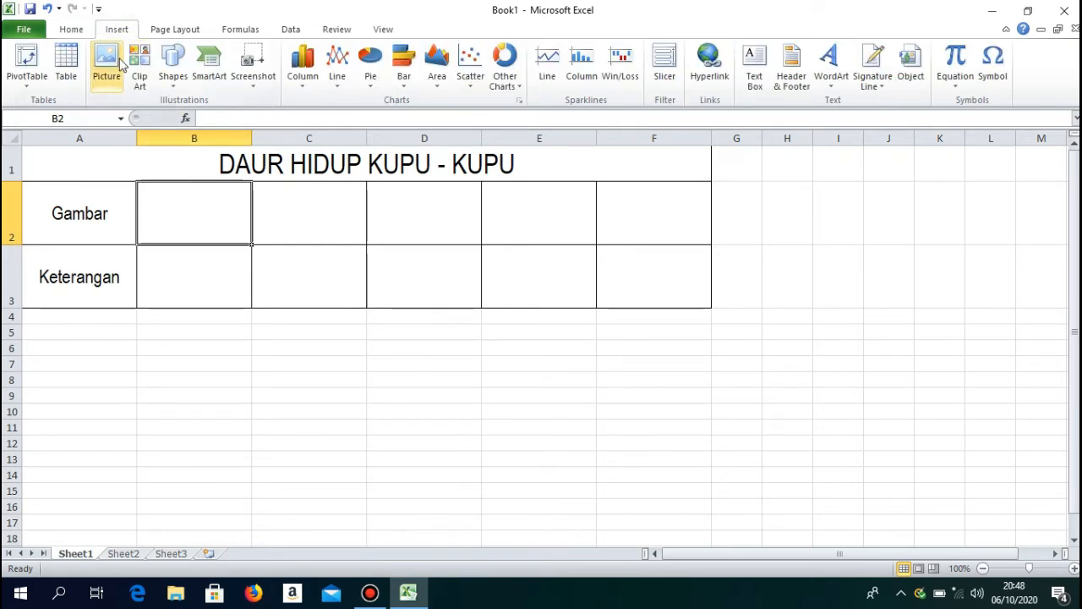
left_click(112, 68)
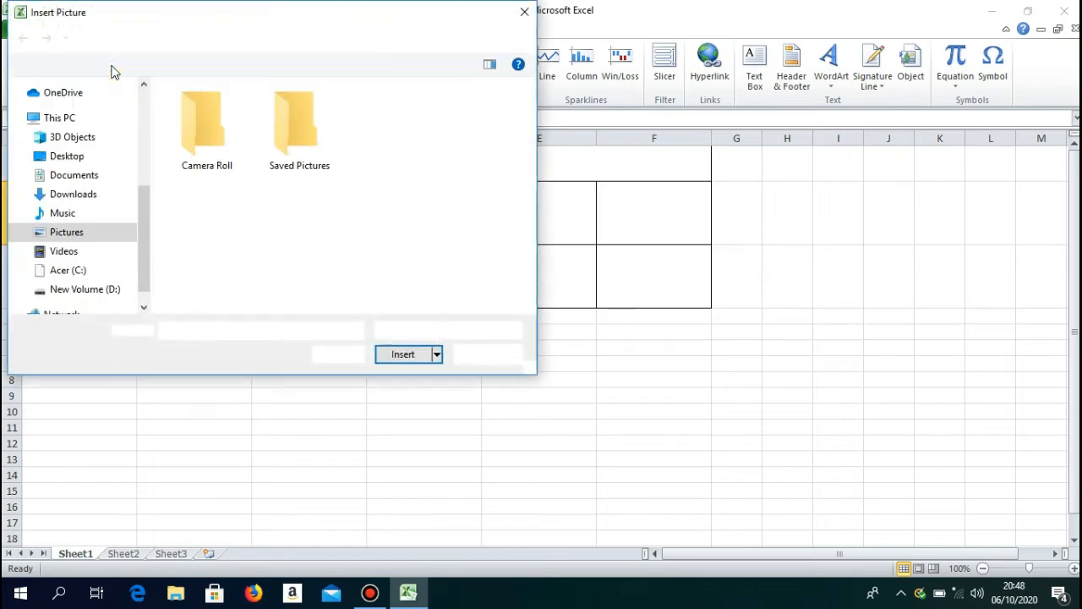
left_click_drag(144, 211, 150, 269)
left_click(112, 267)
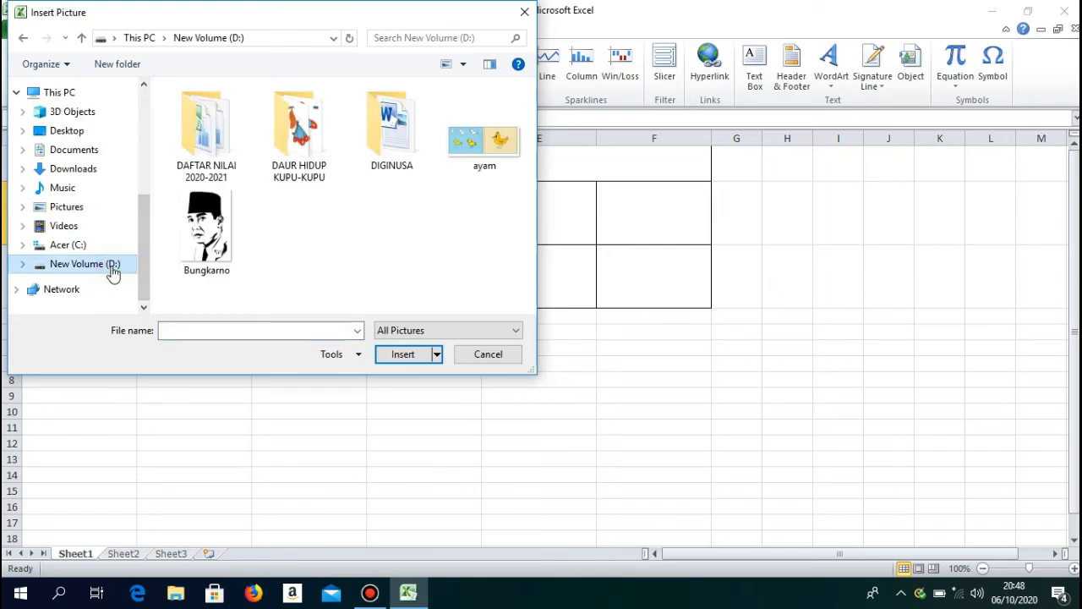
double_click(310, 153)
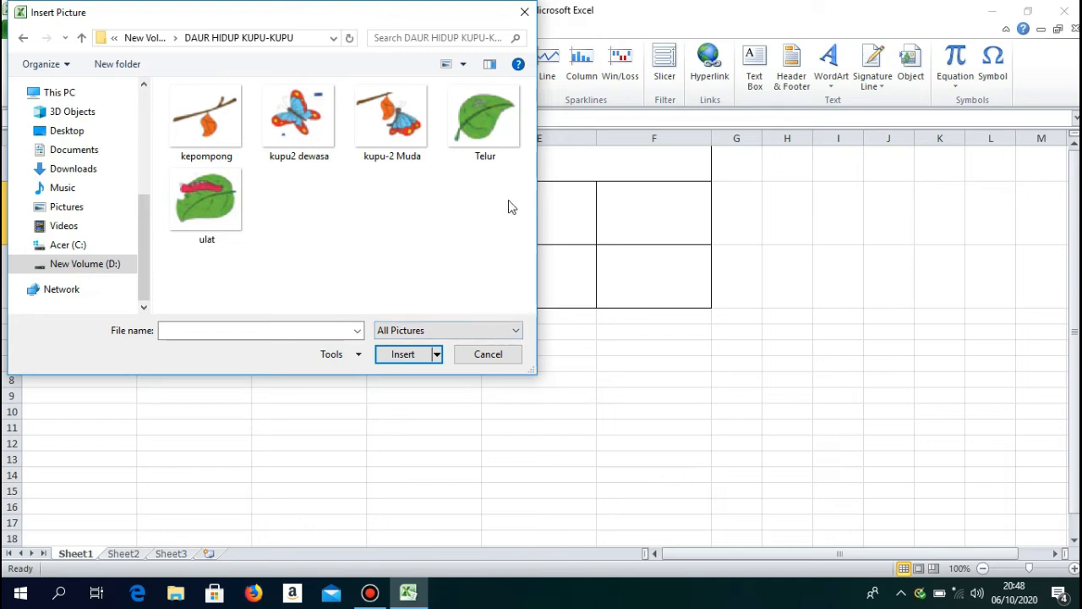
left_click(489, 142)
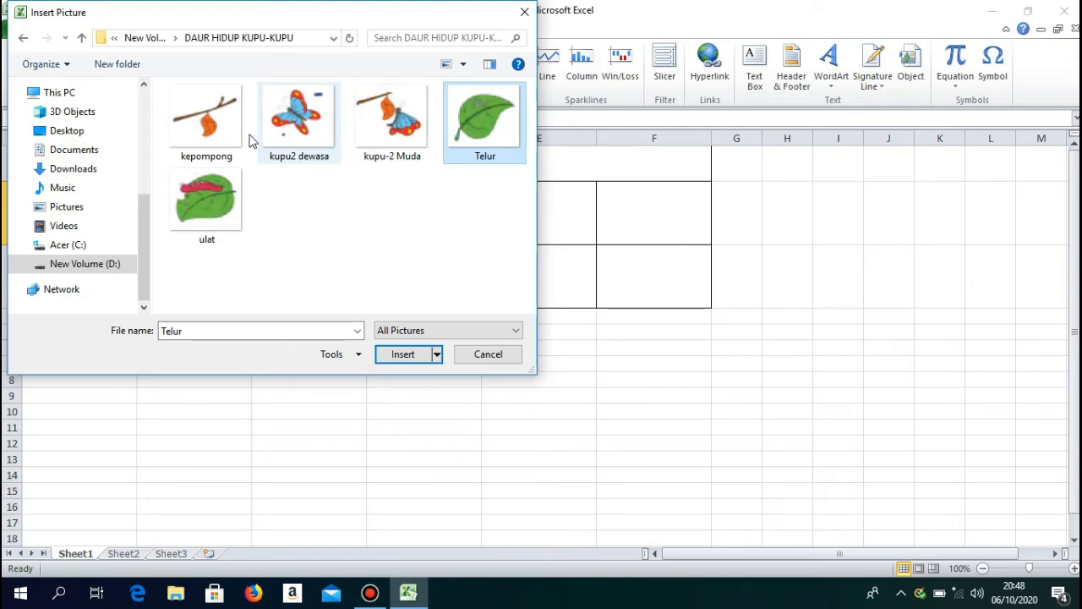
left_click(216, 203, "ctrl")
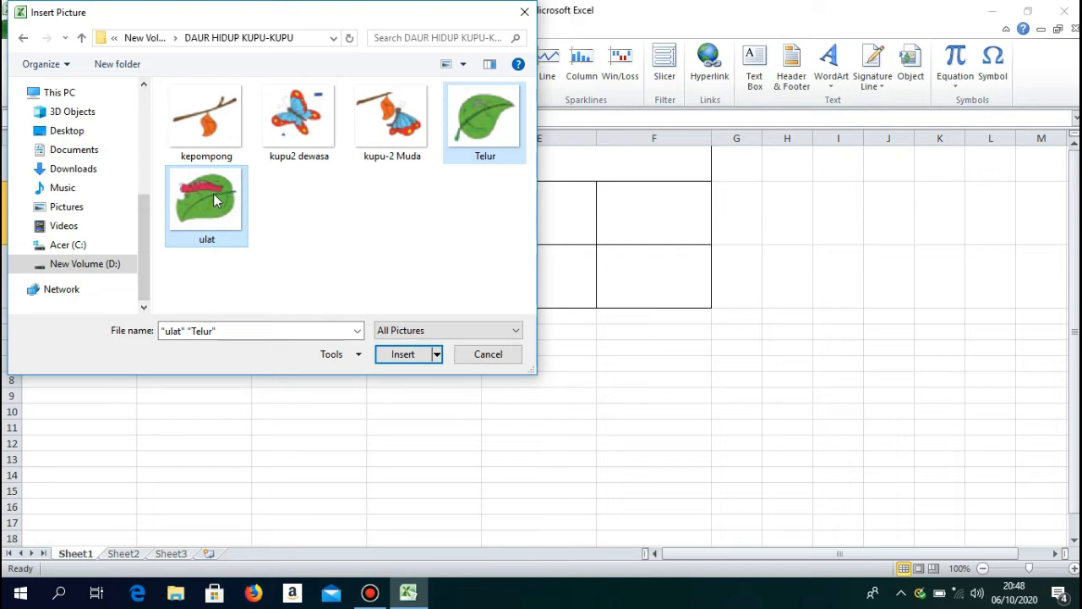
left_click(211, 125, "ctrl")
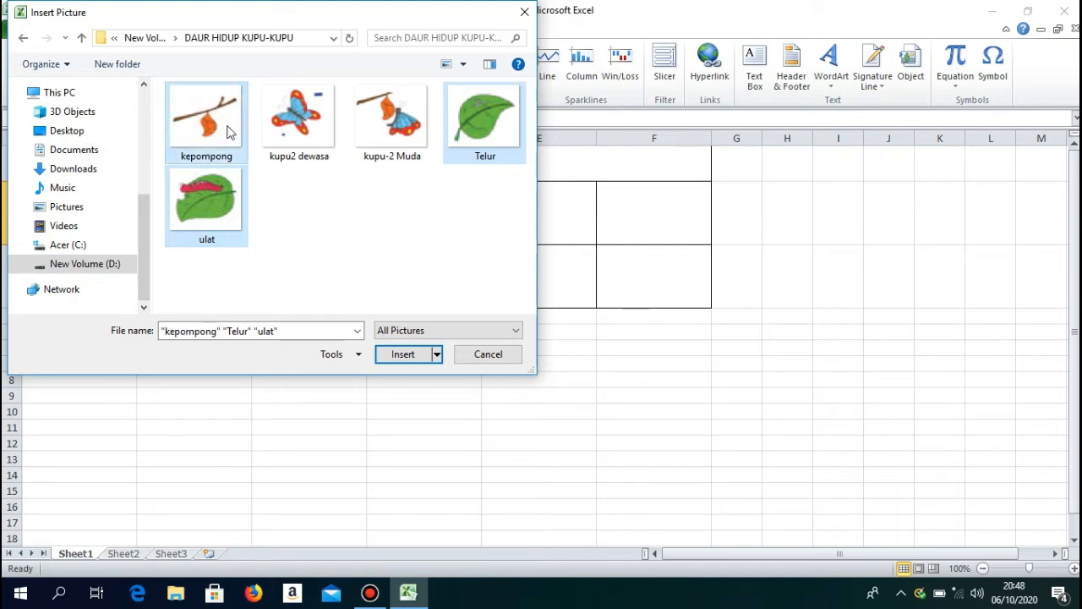
left_click(412, 125, "ctrl")
left_click(311, 128, "ctrl")
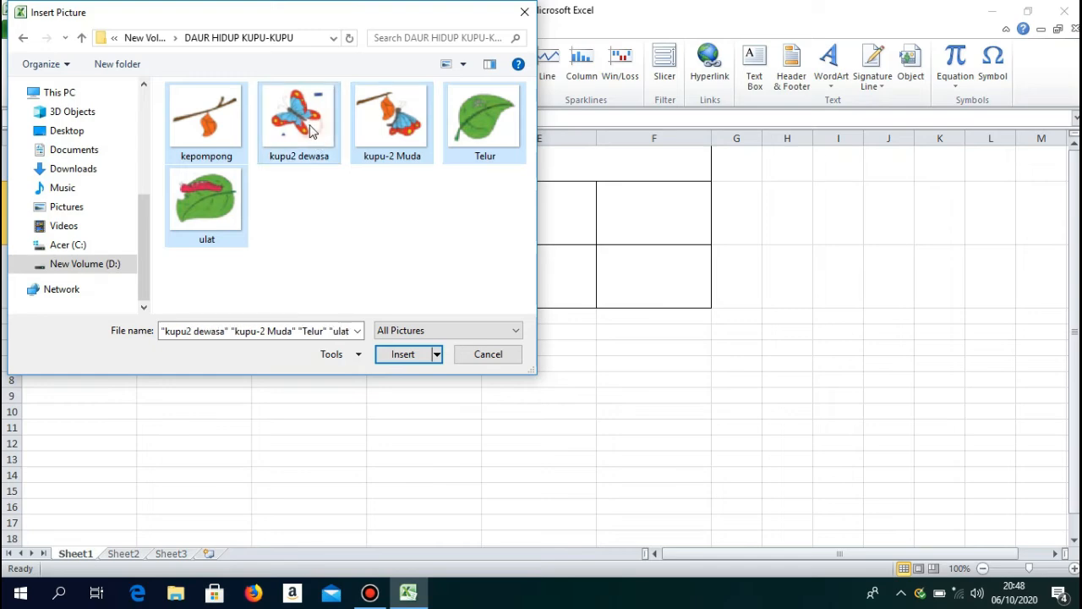
left_click(407, 354)
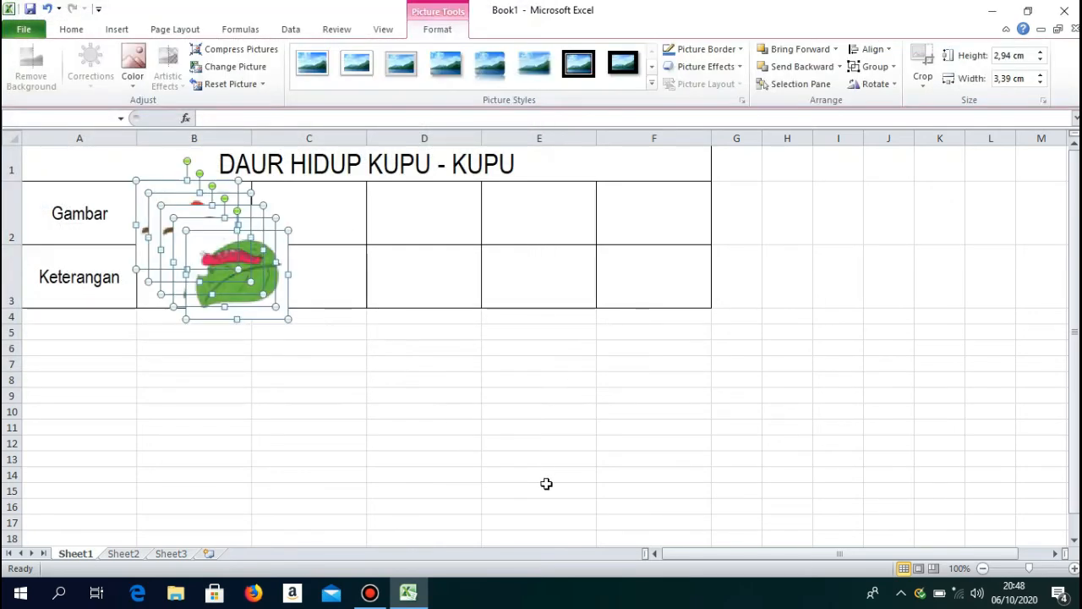
Spread the five stacked pictures apart across the sheet, clearing them out of column B of the table
left_click(391, 347)
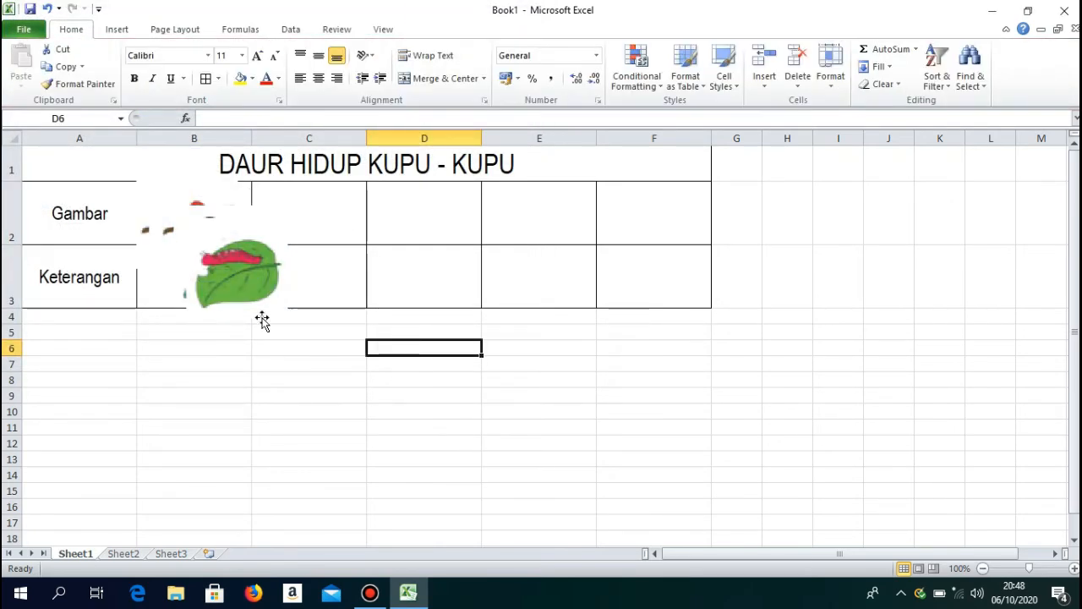
left_click_drag(264, 313, 509, 436)
left_click_drag(212, 272, 270, 405)
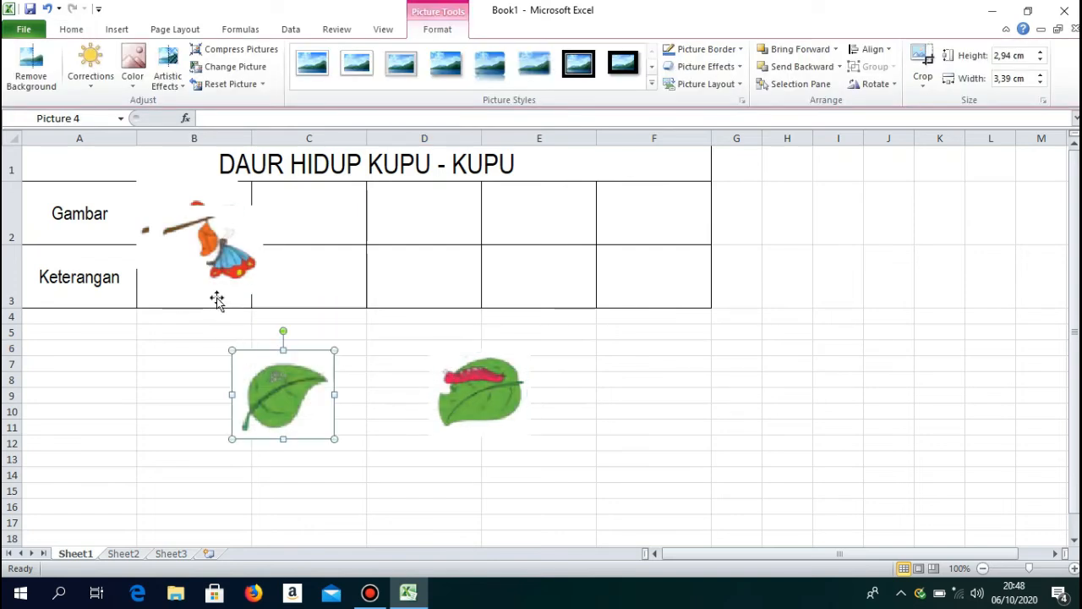
left_click_drag(217, 301, 482, 335)
left_click_drag(215, 251, 411, 362)
left_click_drag(196, 241, 173, 442)
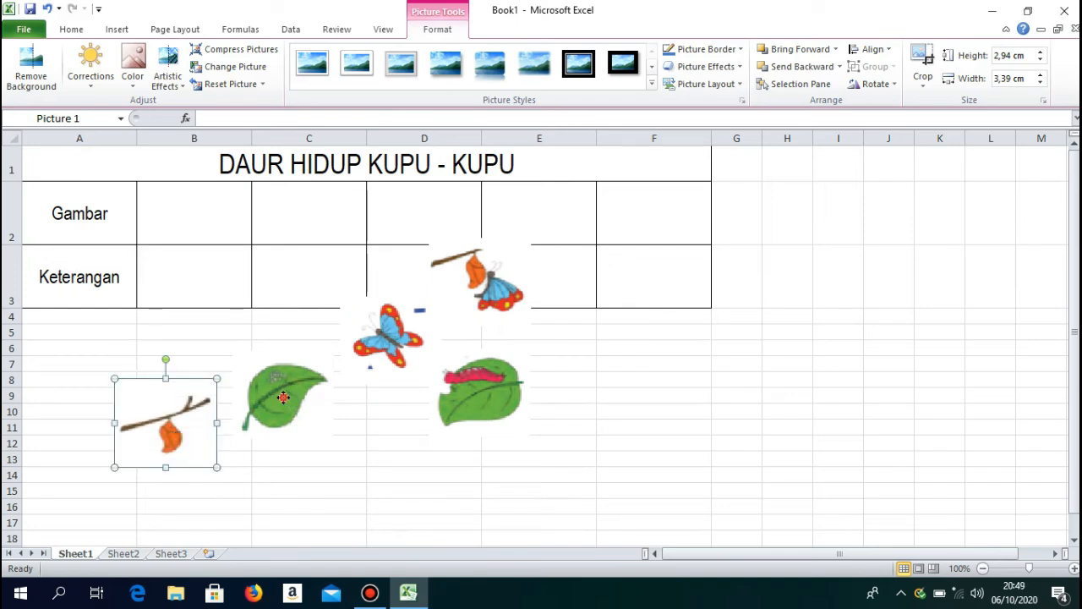
Move the egg leaf picture into cell B2 and resize it to about 1.8 cm high by 3.63 cm wide
left_click_drag(283, 397, 196, 216)
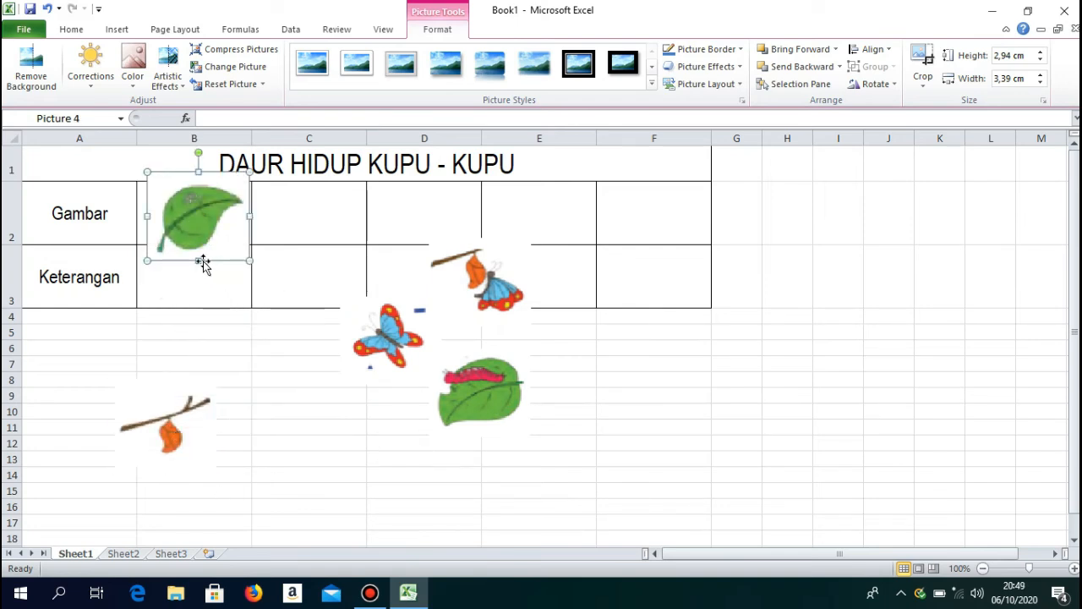
left_click_drag(199, 259, 199, 238)
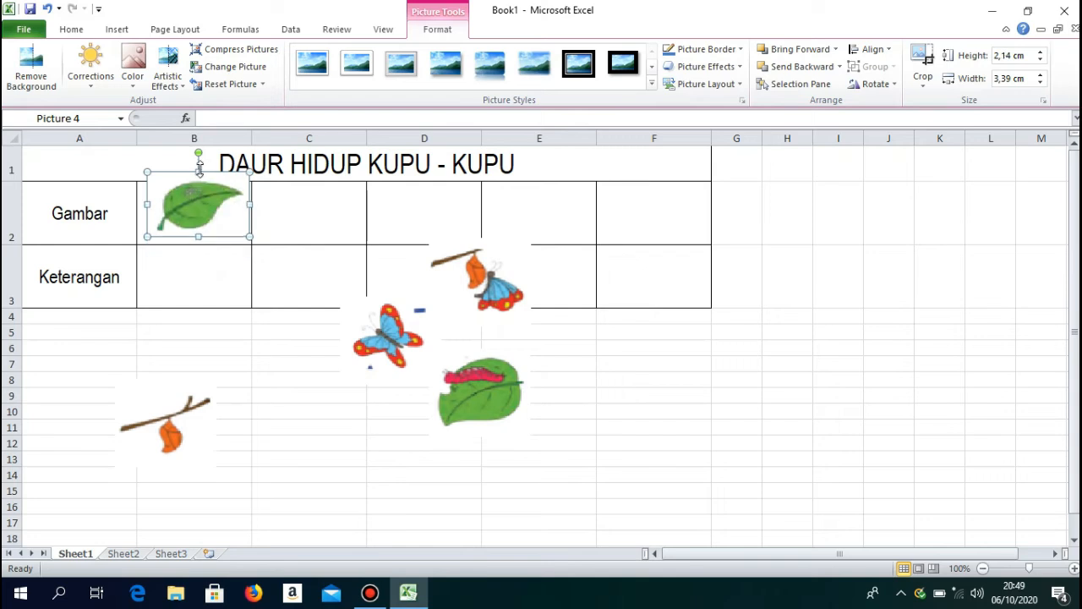
left_click_drag(198, 170, 199, 190)
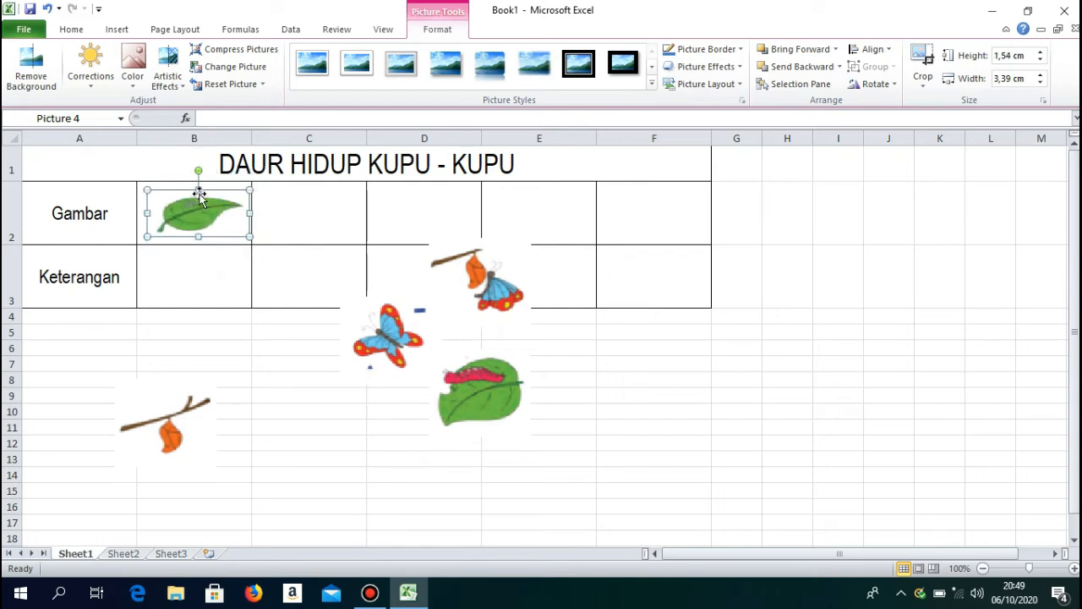
left_click_drag(148, 213, 140, 213)
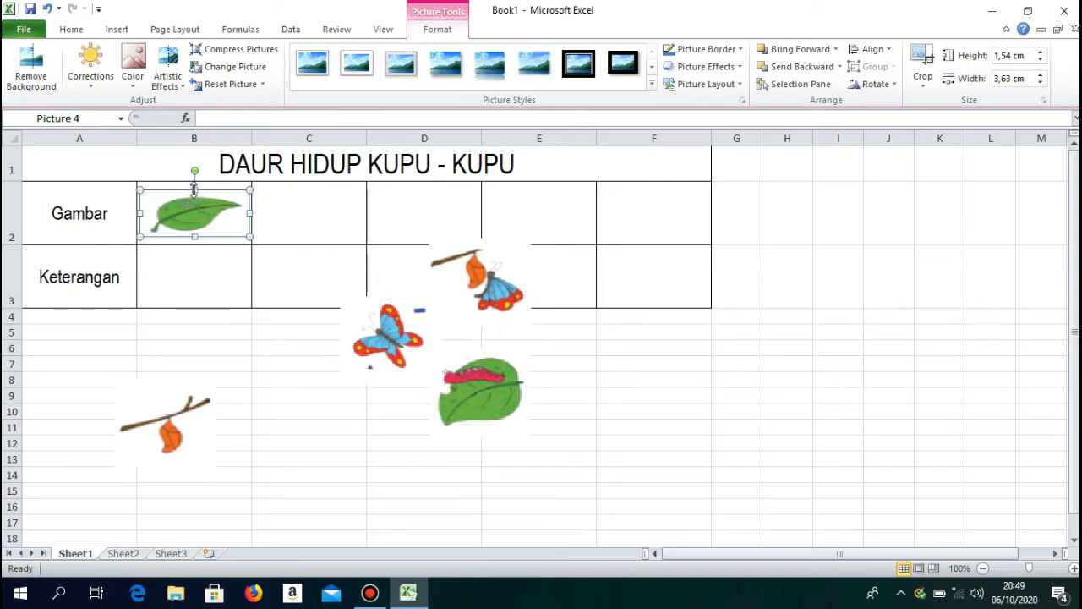
left_click_drag(195, 189, 194, 185)
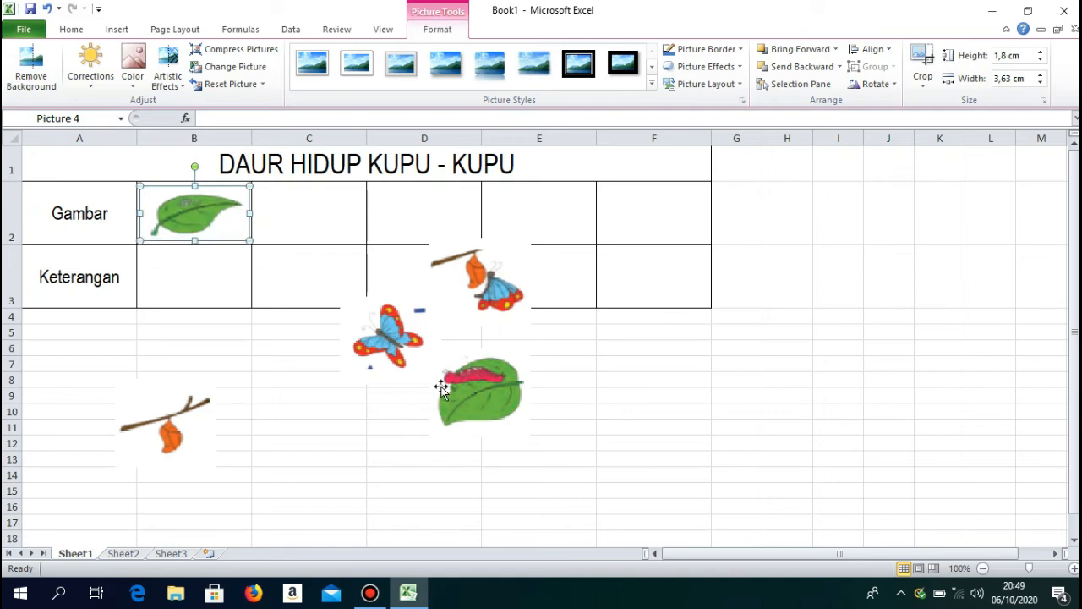
Move the caterpillar picture into cell C2 and resize it to about 1.77 cm high by 3.66 cm wide
left_click_drag(470, 405, 307, 228)
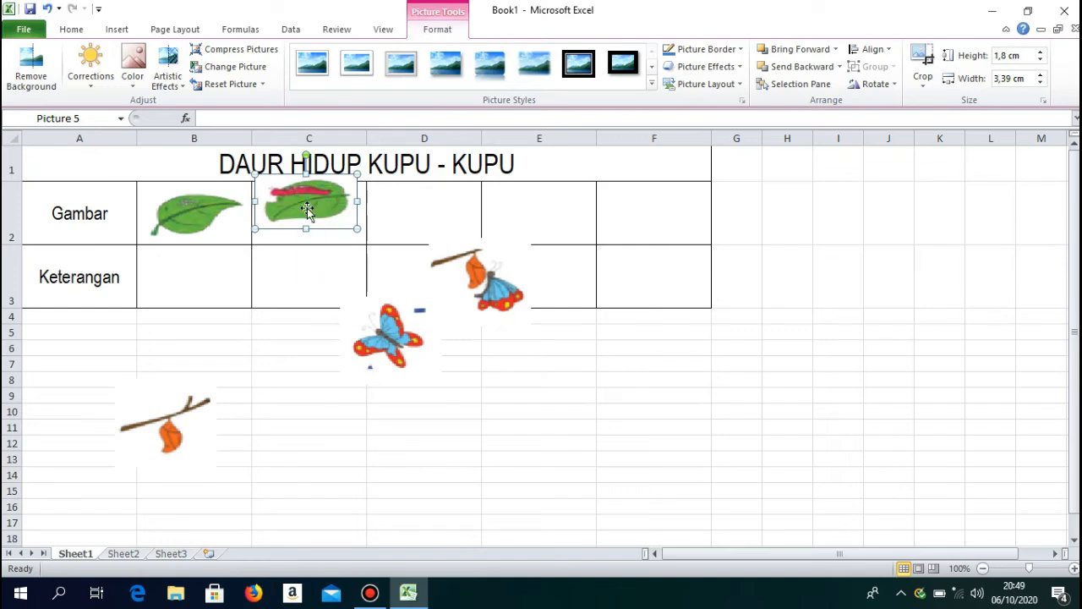
left_click_drag(306, 174, 306, 212)
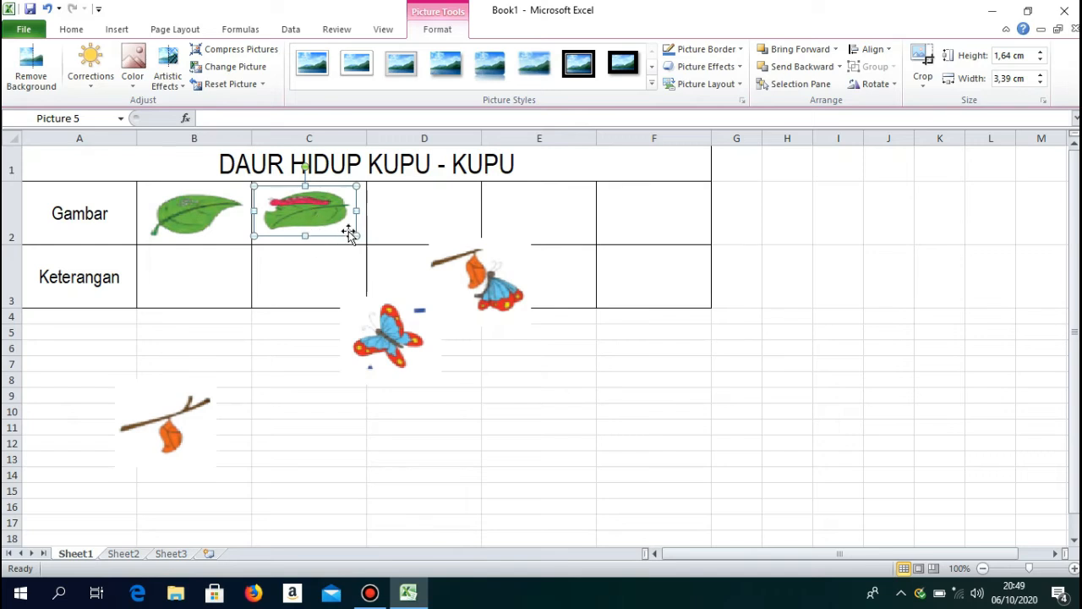
left_click_drag(354, 237, 365, 241)
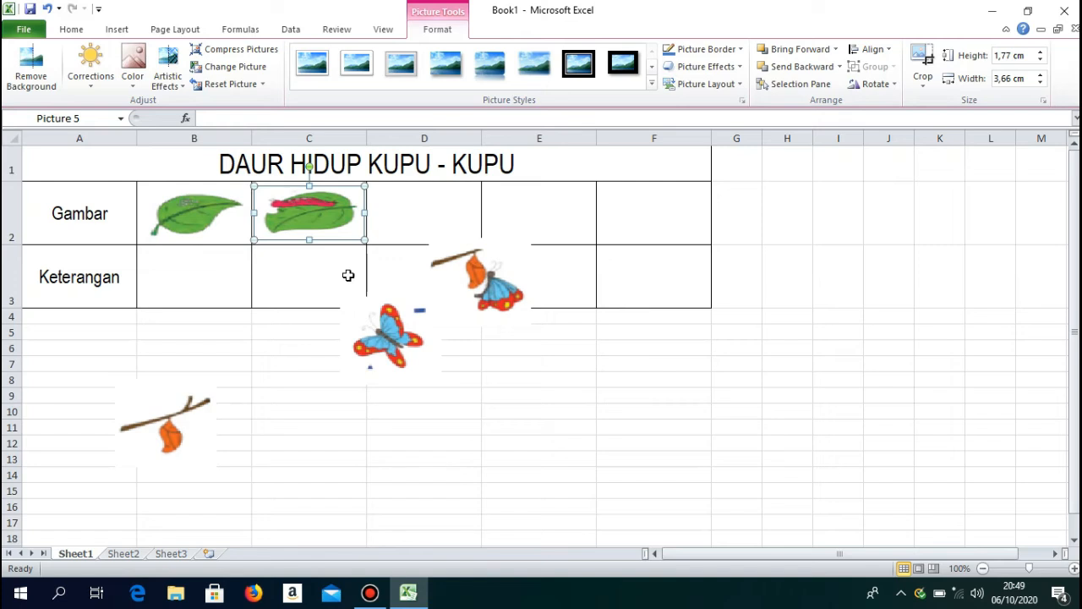
Move the chrysalis picture into cell D2 and resize it to about 1.8 cm high by 3.33 cm wide
left_click_drag(215, 406, 428, 213)
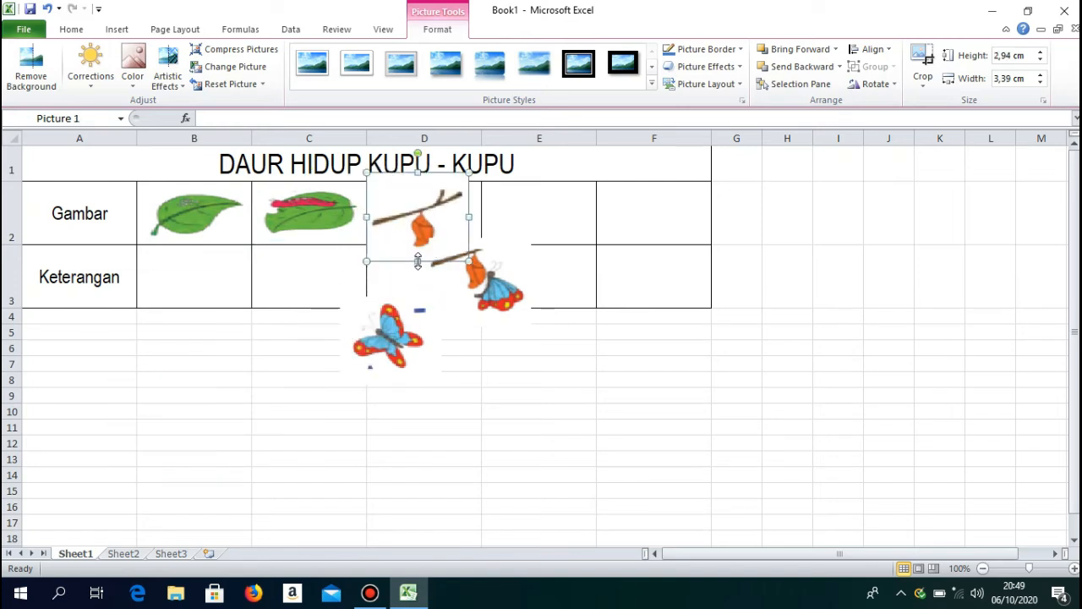
left_click_drag(417, 261, 417, 233)
left_click_drag(411, 194, 420, 199)
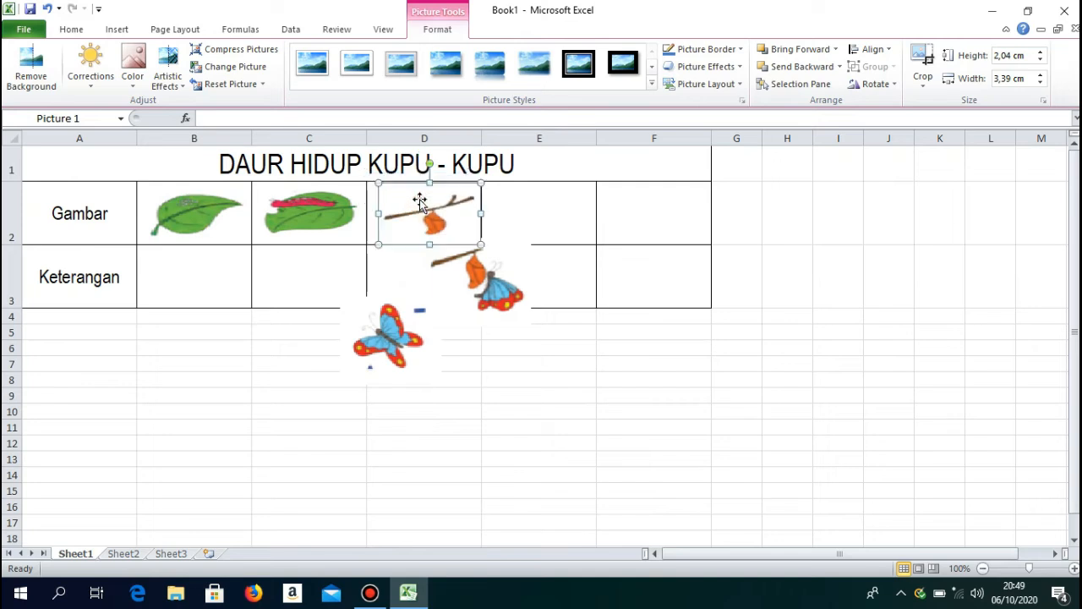
left_click_drag(480, 244, 475, 216)
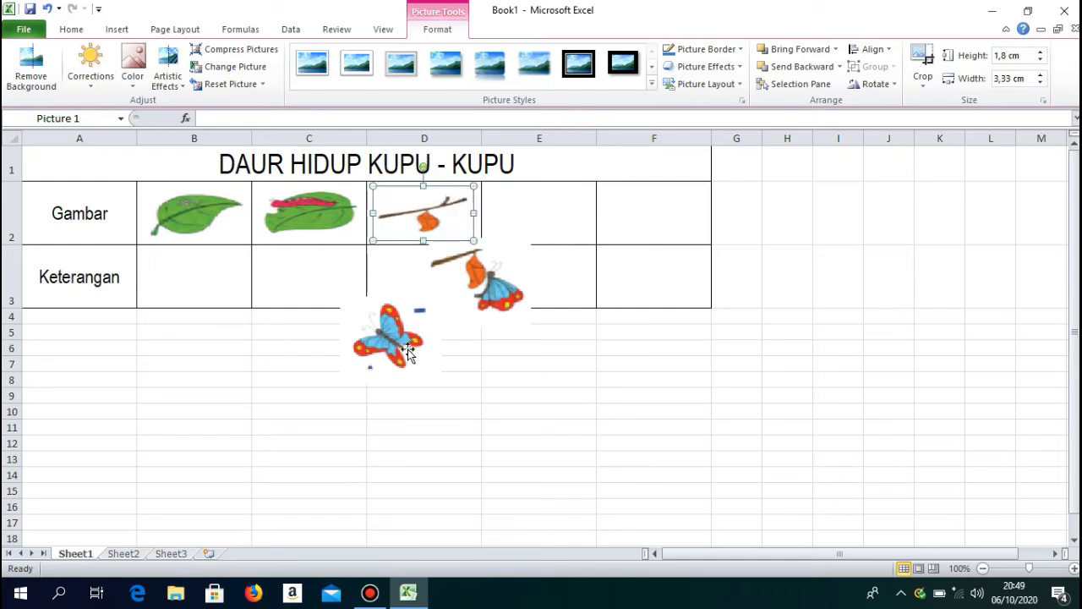
Move the picture of the butterfly emerging from its chrysalis into cell E2 and resize it to about 1.85 cm high by 3.59 cm wide
left_click_drag(489, 294, 536, 240)
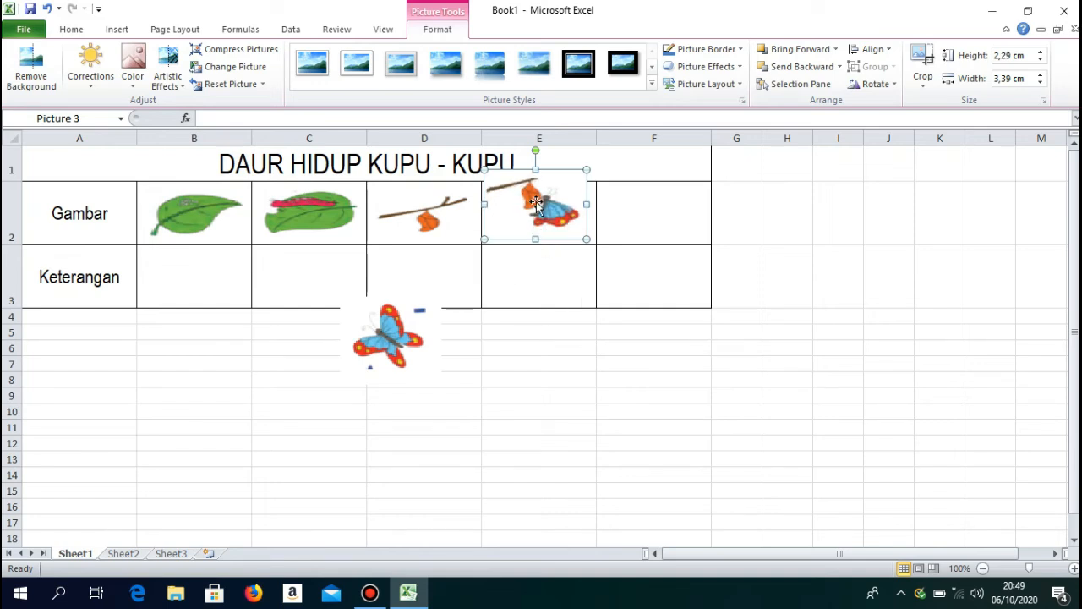
left_click_drag(535, 170, 535, 182)
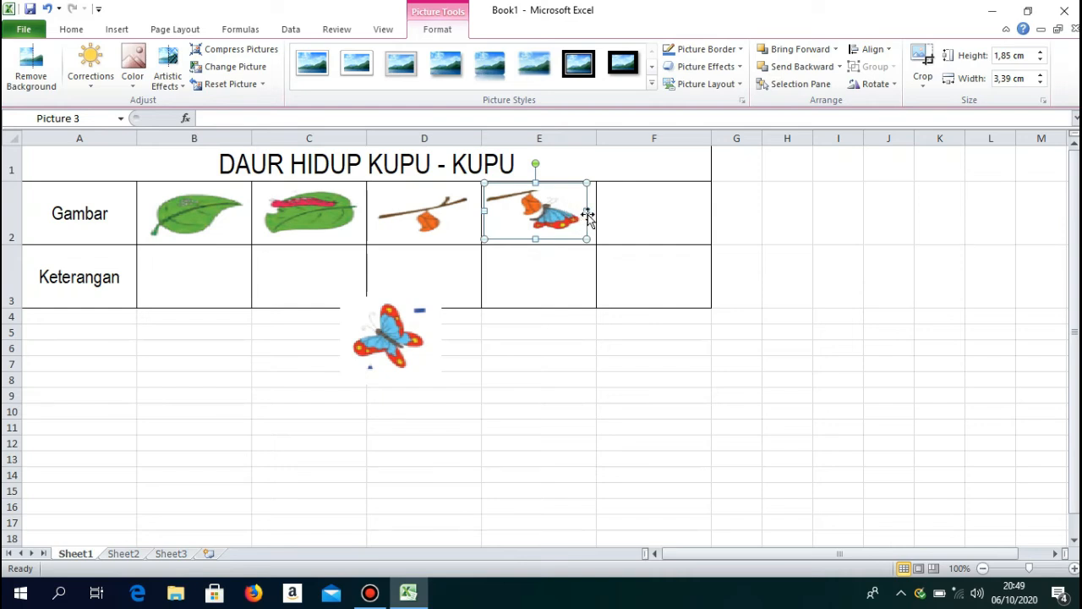
left_click_drag(586, 211, 594, 218)
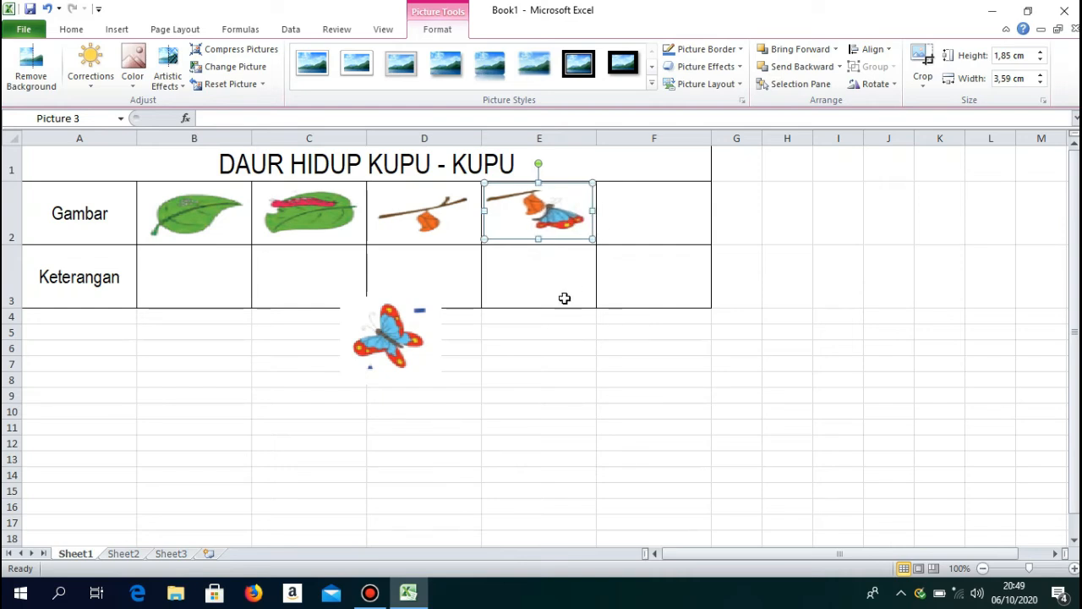
Move the adult butterfly picture into cell F2 and resize it to about 1.83 cm high by 3.41 cm wide
left_click_drag(424, 329, 675, 210)
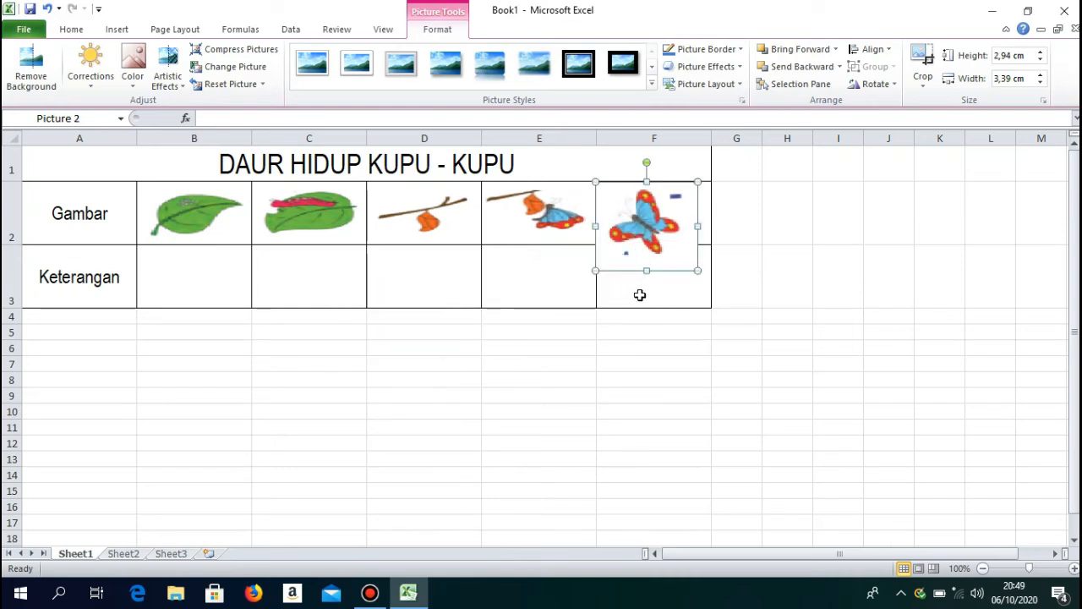
left_click_drag(652, 276, 647, 237)
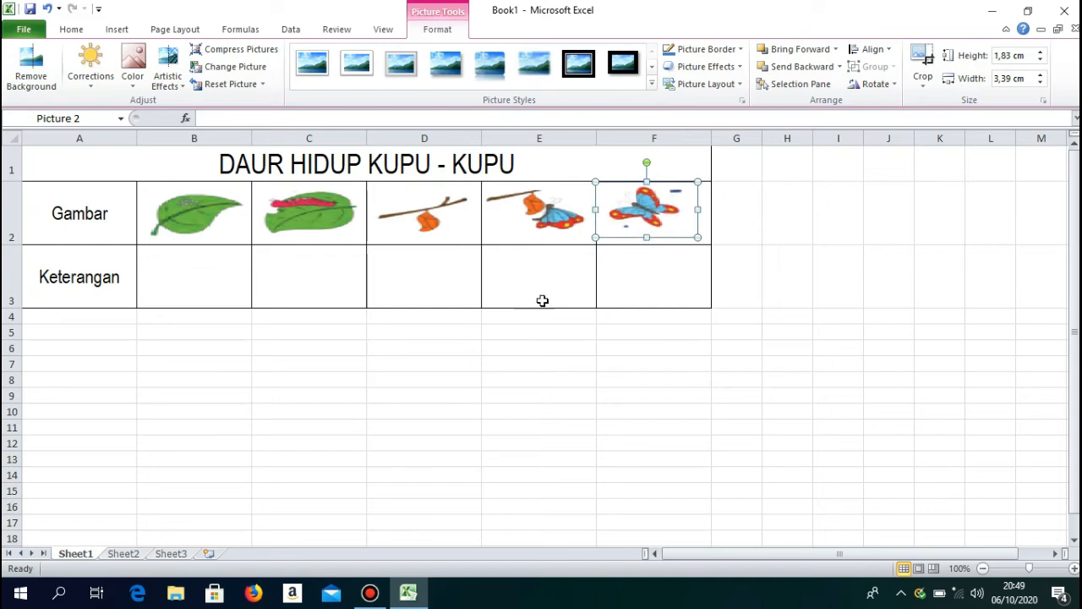
mouse_move(595, 210)
left_mouse_down()
mouse_move(654, 214)
mouse_move(600, 211)
left_mouse_up()
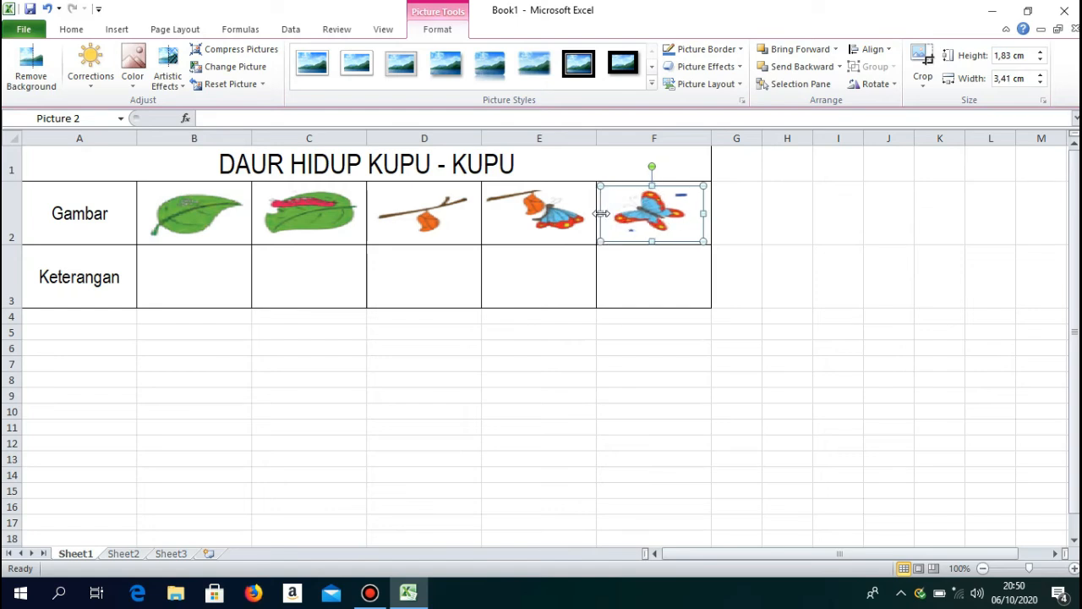
left_click(647, 283)
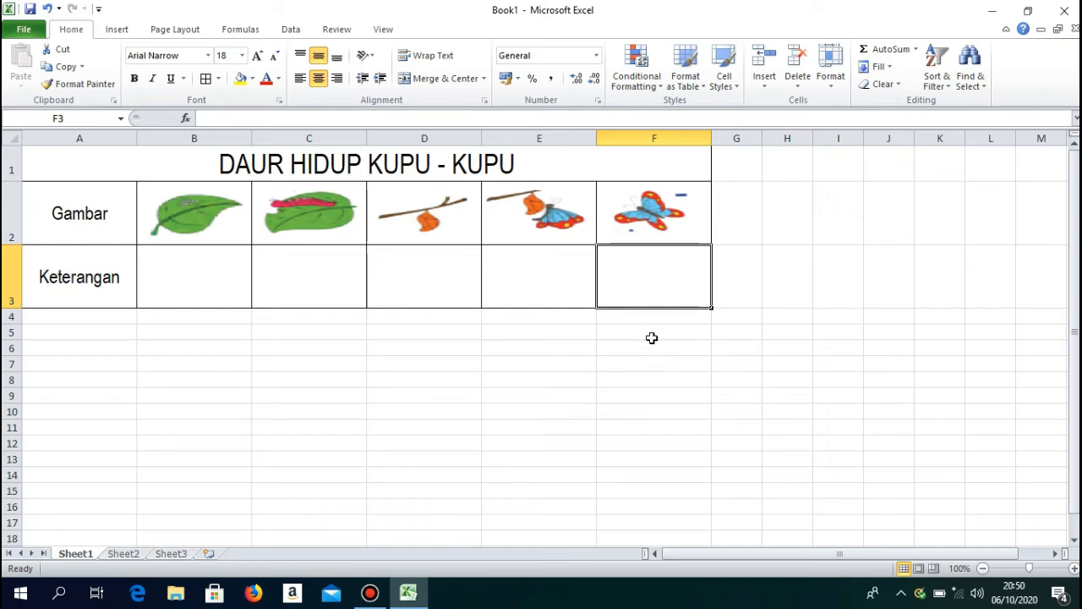
Enter the descriptions "Telur" in B3, "Ulat" in C3 and "Kepompong" in D3
left_click(200, 280)
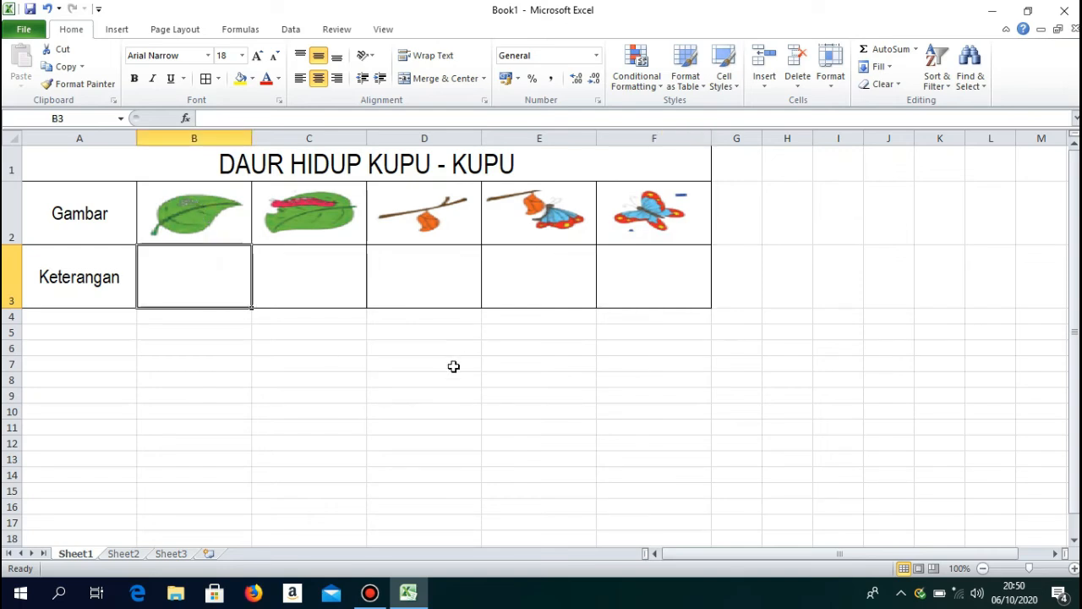
type("Telur")
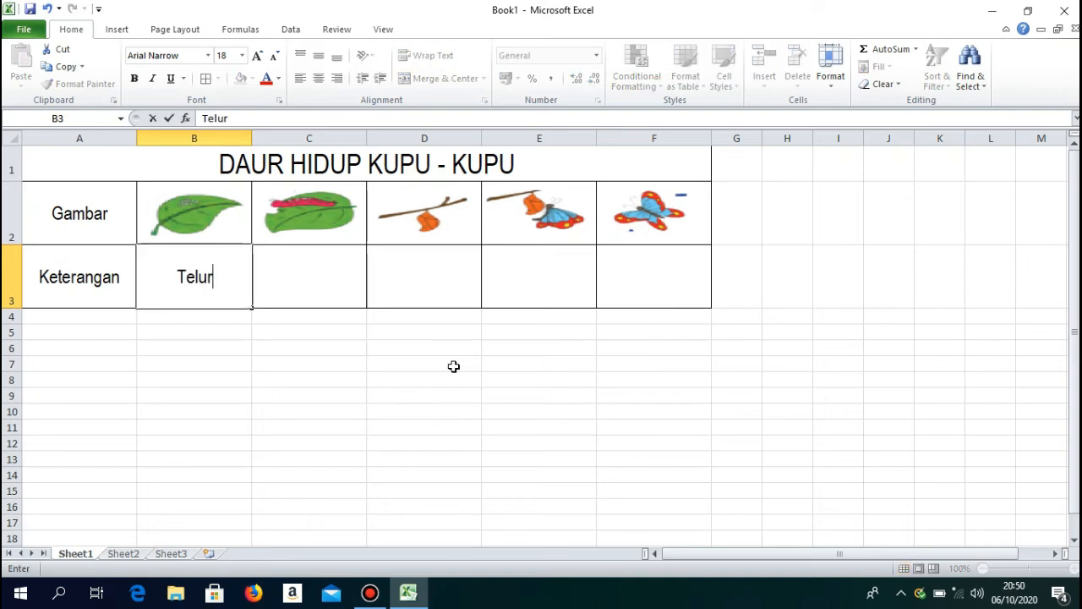
key("Tab")
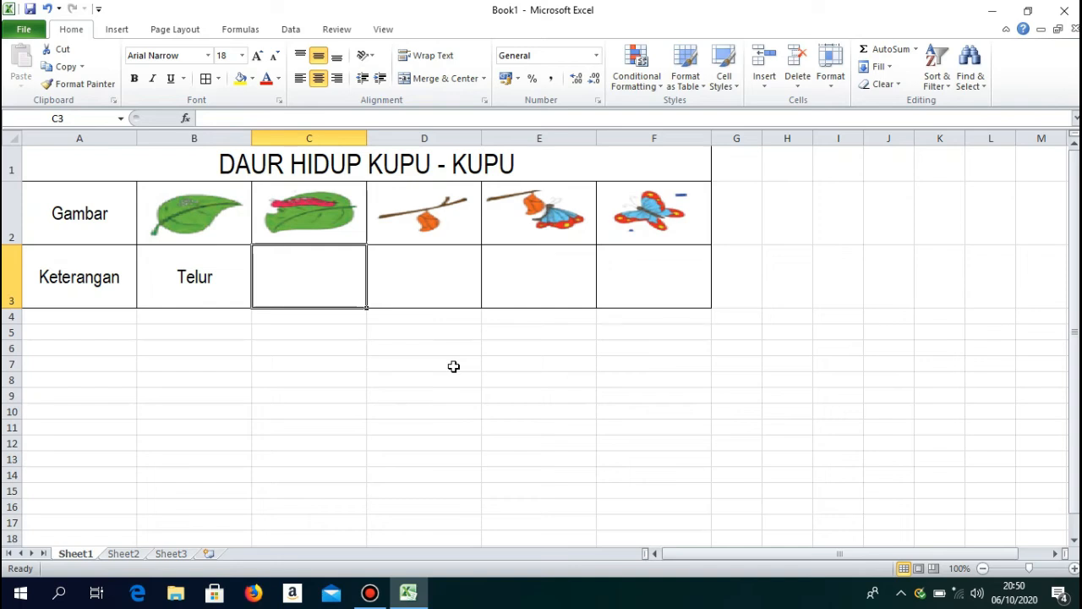
type("Ulat")
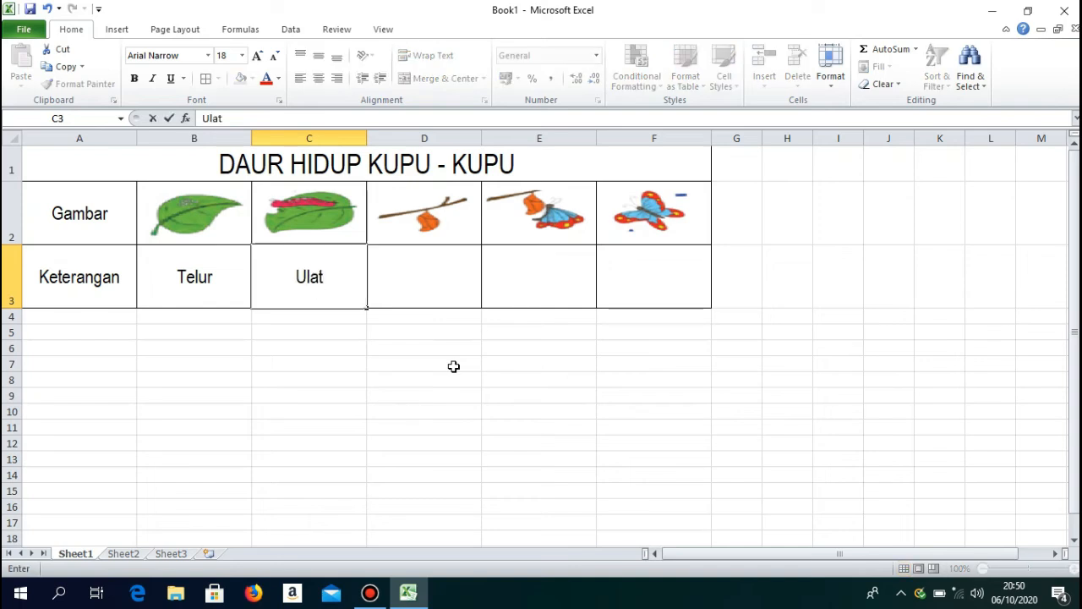
key("Tab")
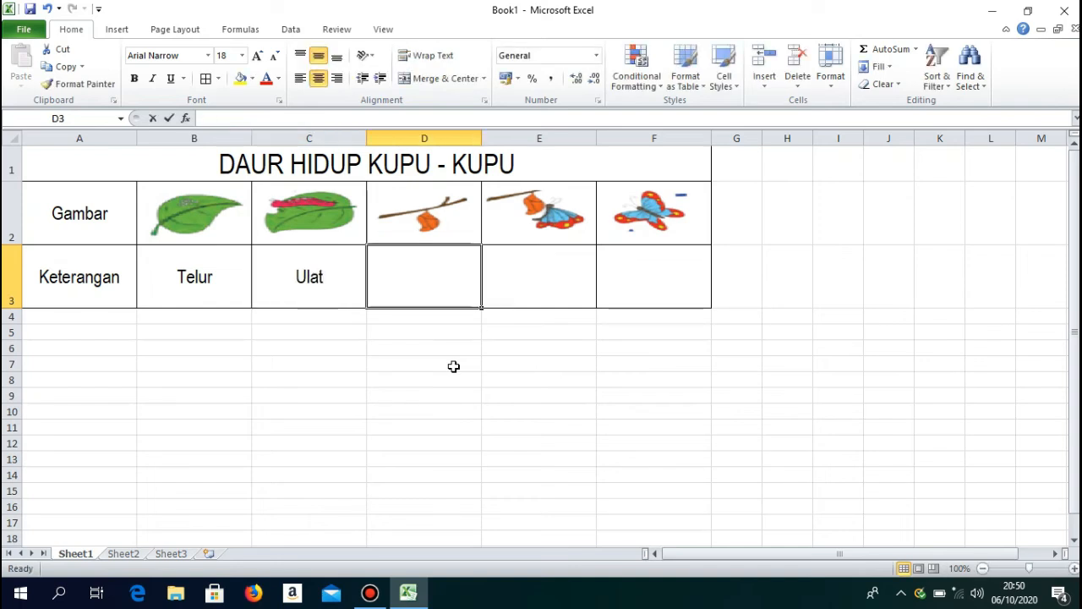
type("Kepo")
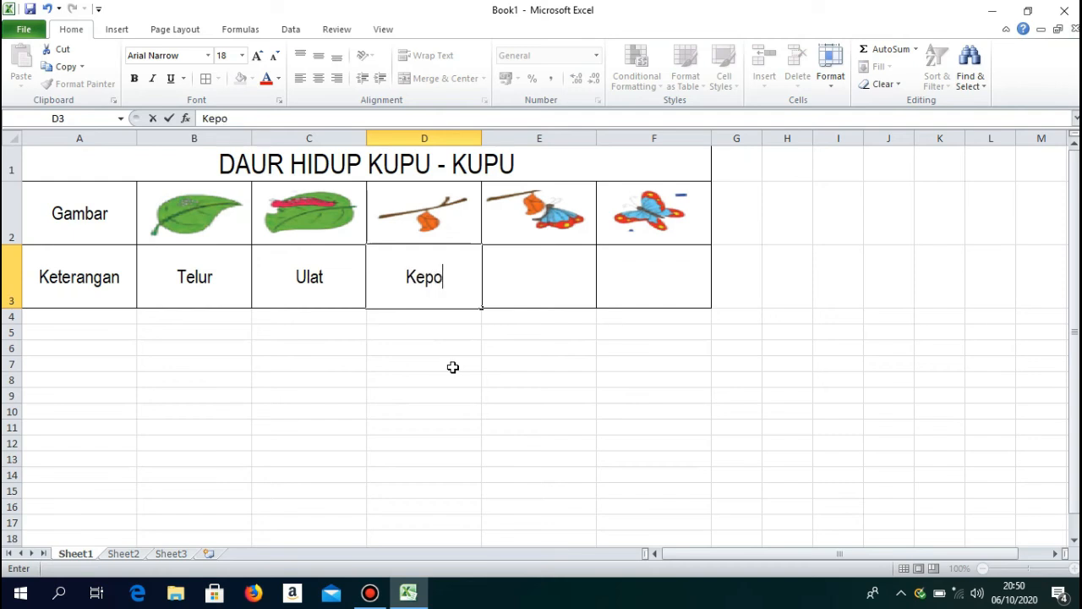
type("mpong")
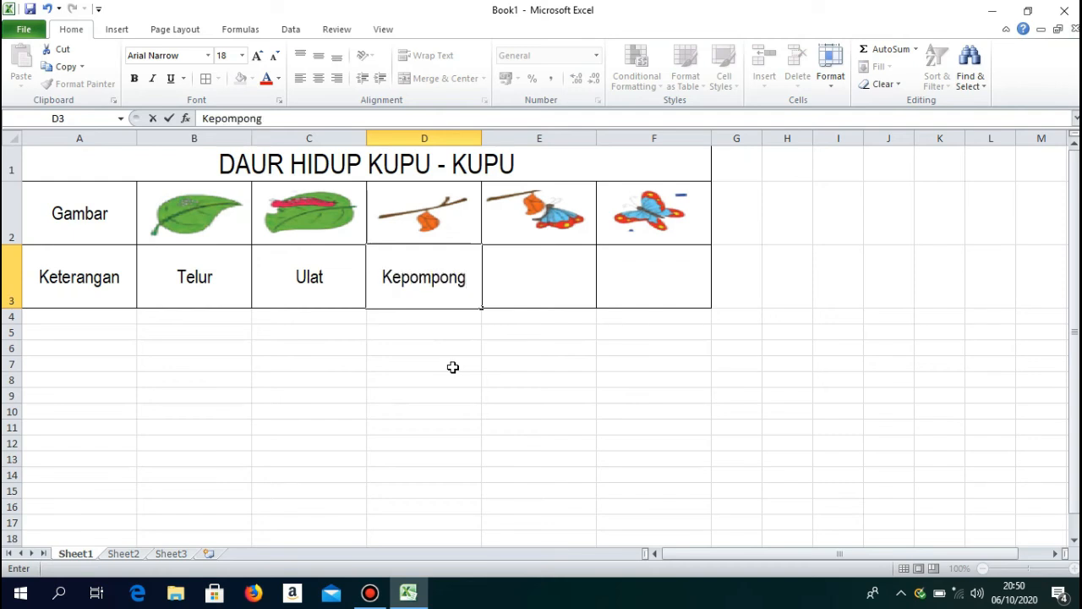
key("Tab")
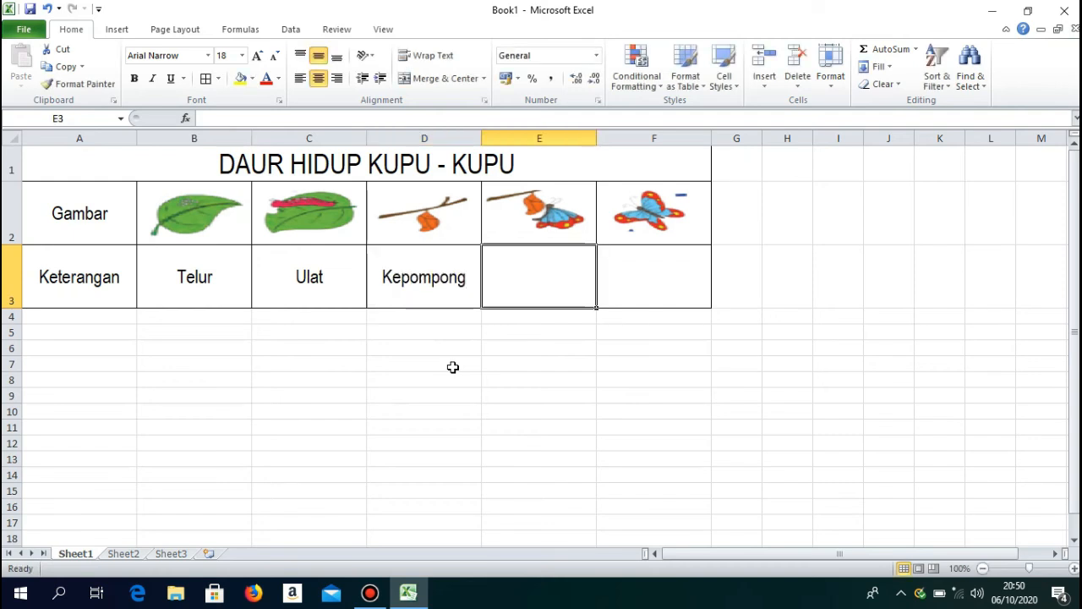
Enter "Kupu -Kupu Muda" in cell E3 and "Kupu - Kupu Dewasa" in cell F3
type("Ku")
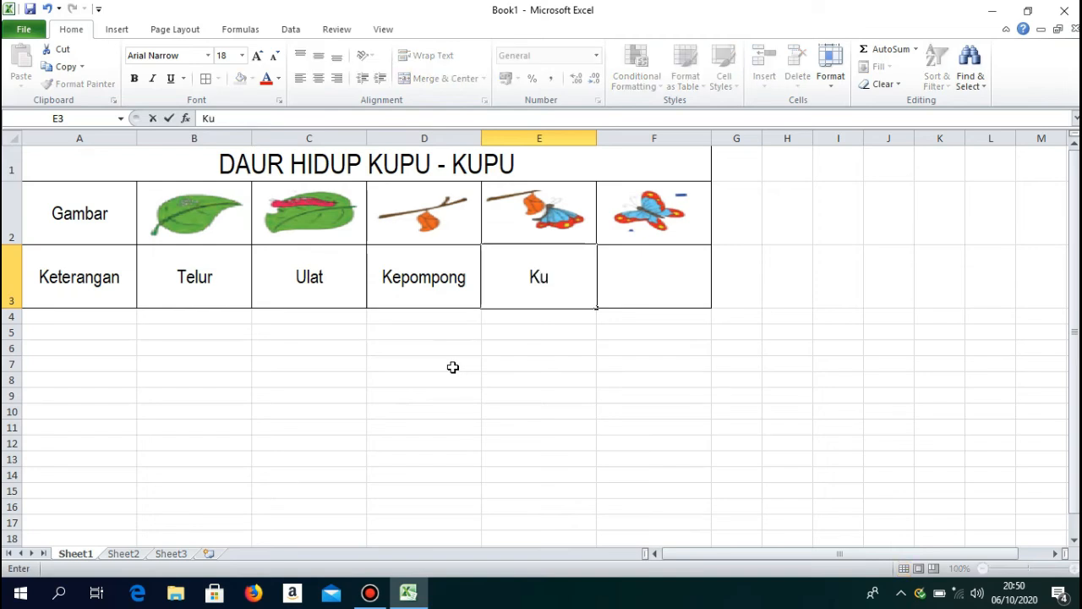
type("pu -")
type("Kupu")
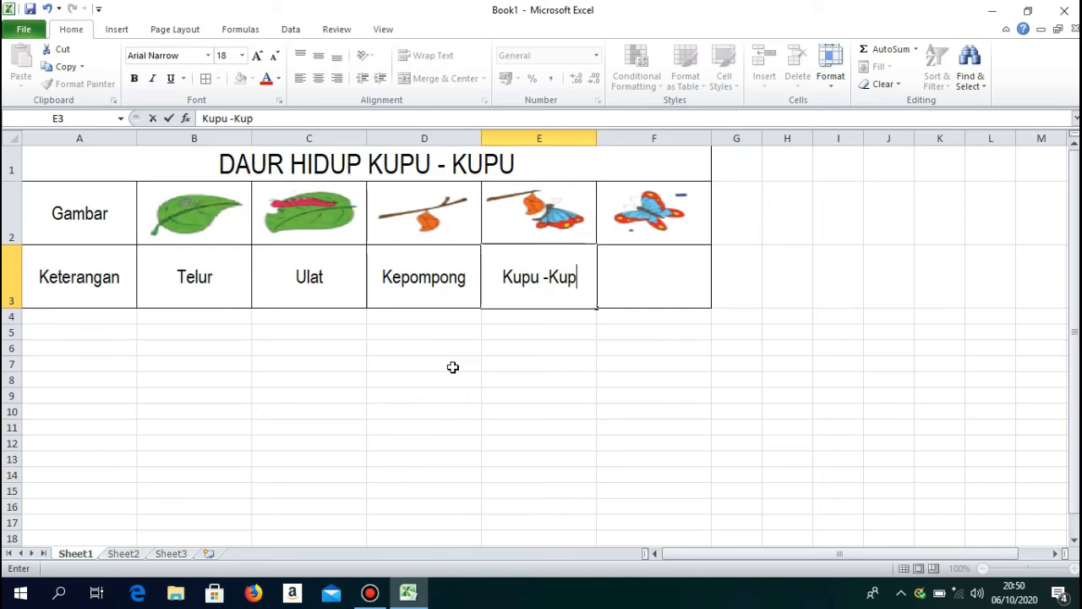
type(" Muda")
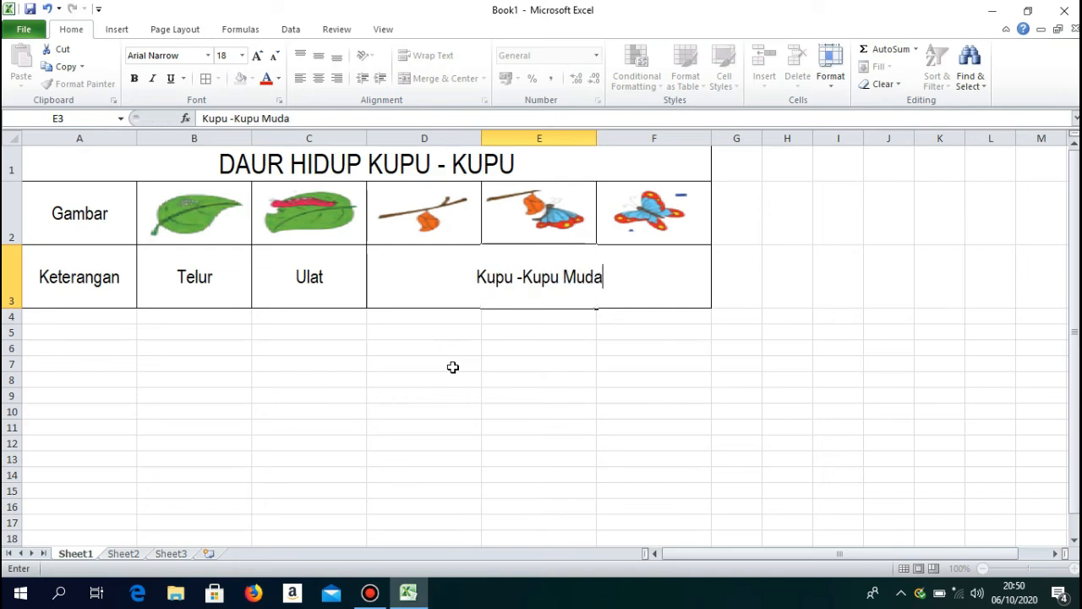
key("Tab")
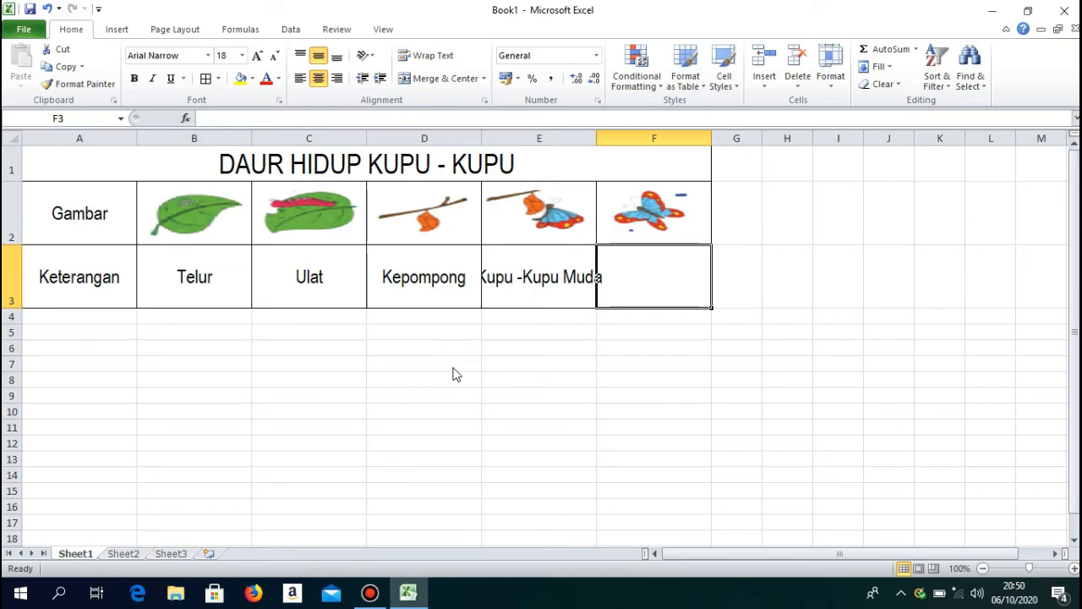
type("Kupu -")
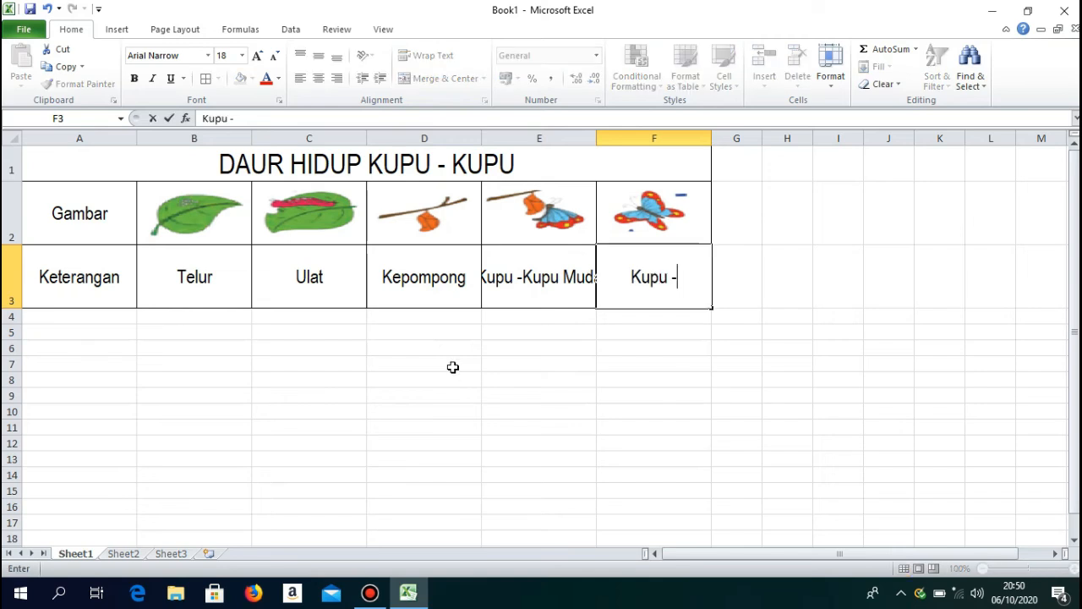
type(" Kupu")
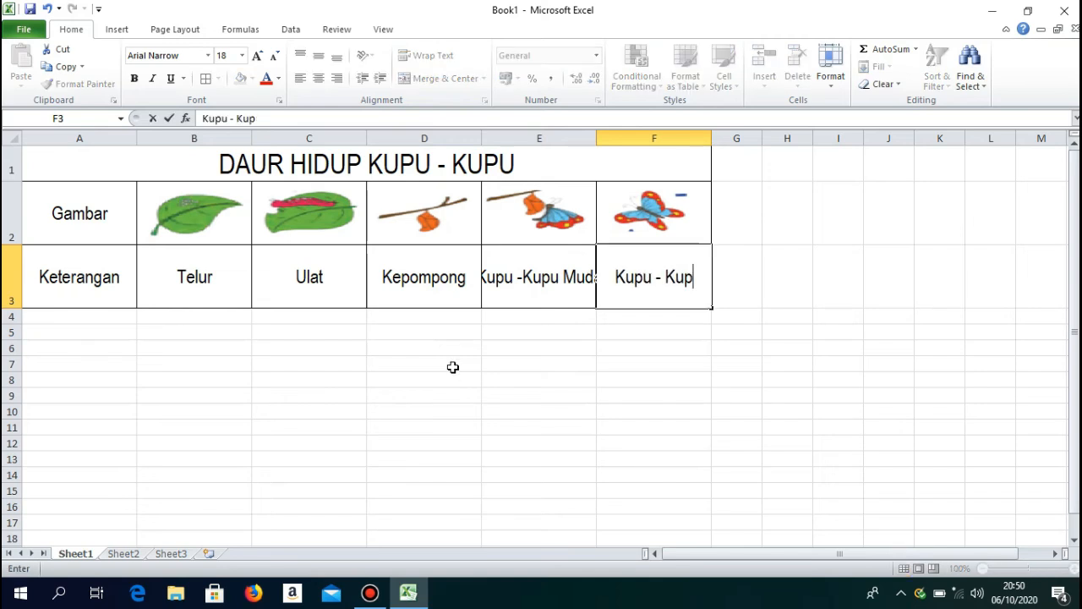
type(" Dewasa")
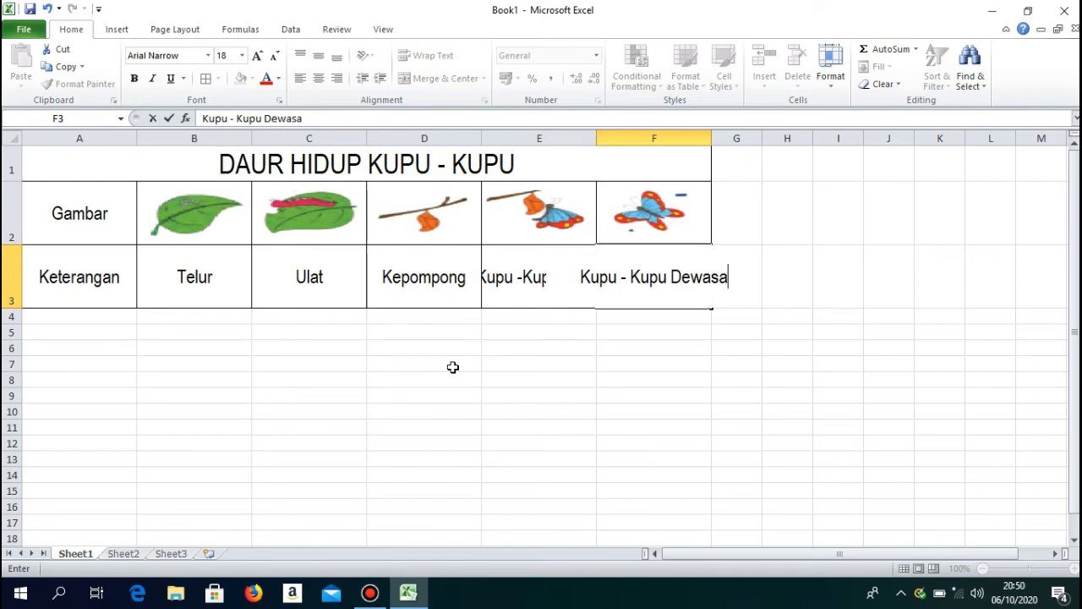
key("Return")
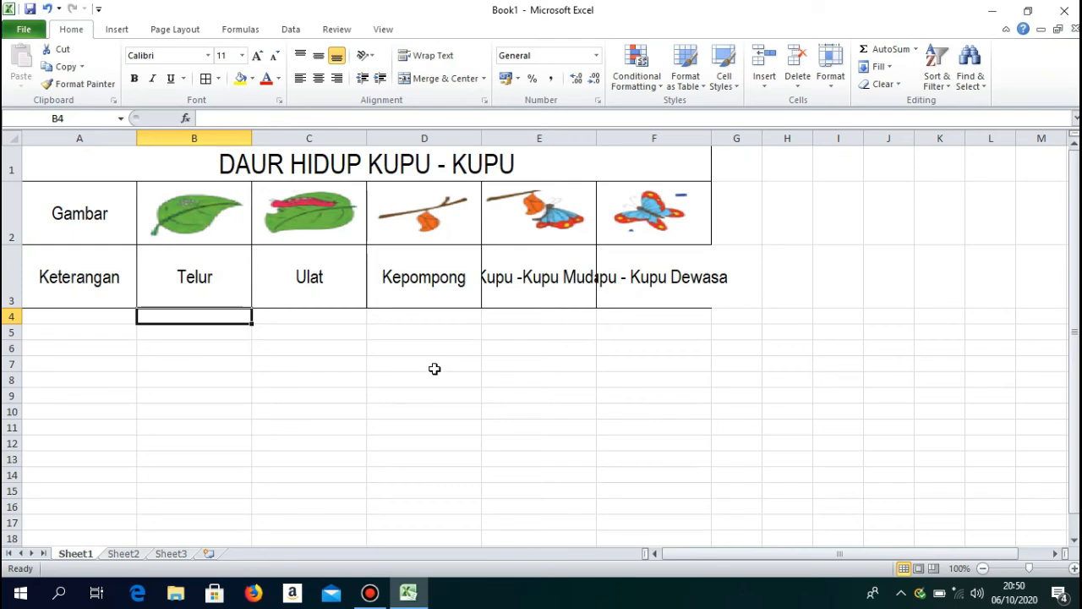
Wrap the text of the two long butterfly descriptions in cells E3 and F3
left_click(552, 289)
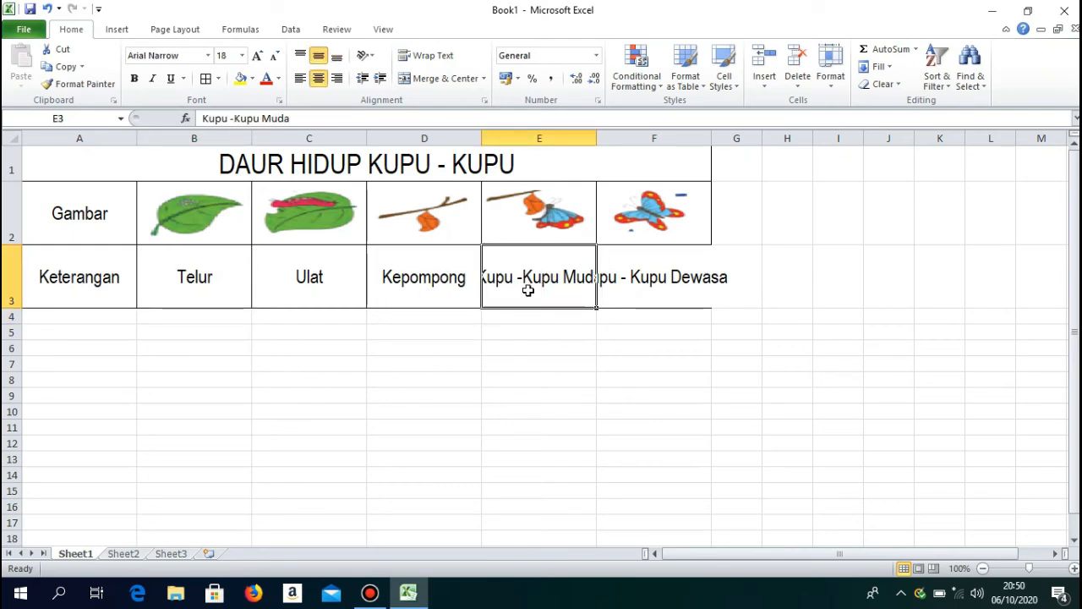
left_click(430, 56)
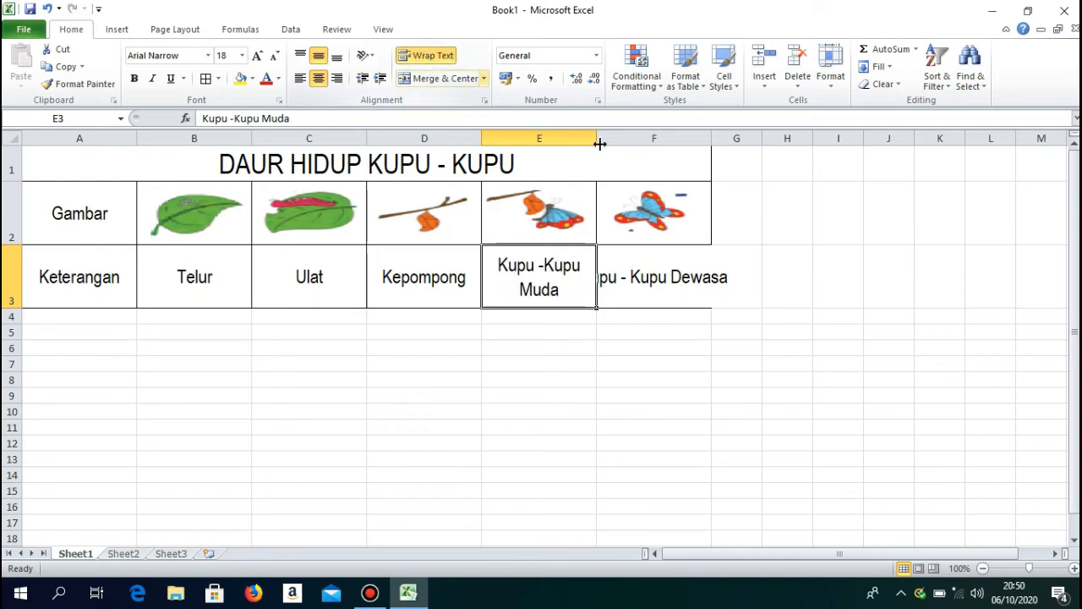
left_click(660, 285)
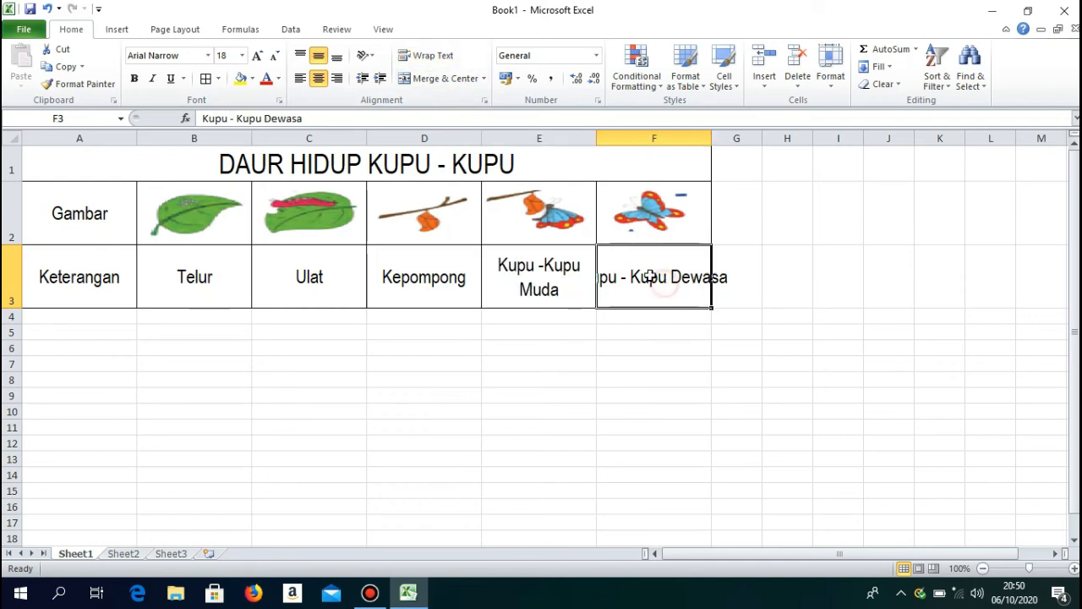
left_click(441, 55)
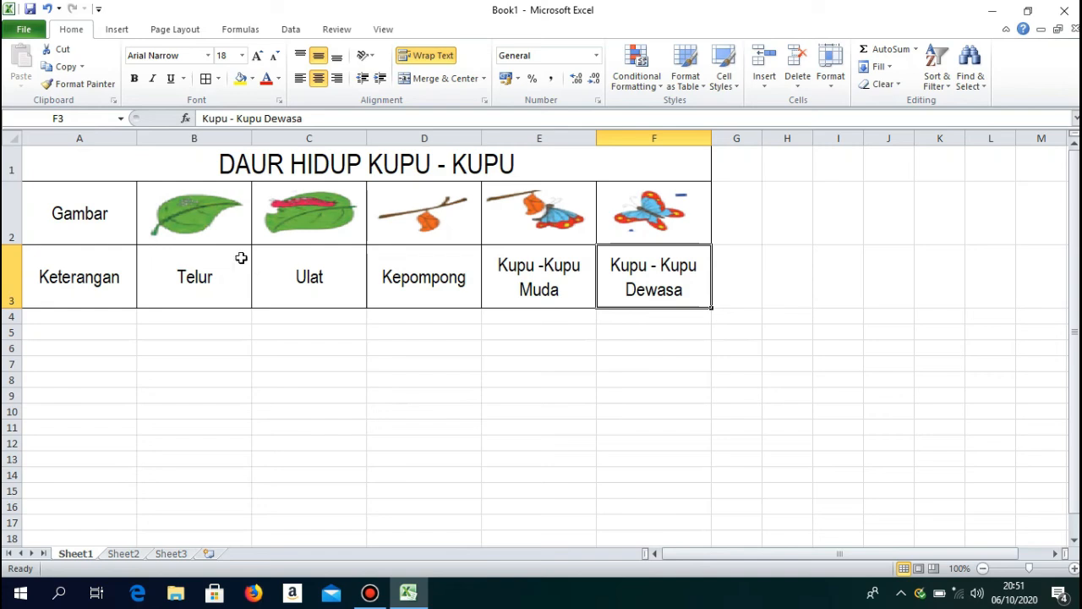
Fill the merged title cell DAUR HIDUP KUPU - KUPU with the standard orange colour
left_click(132, 164)
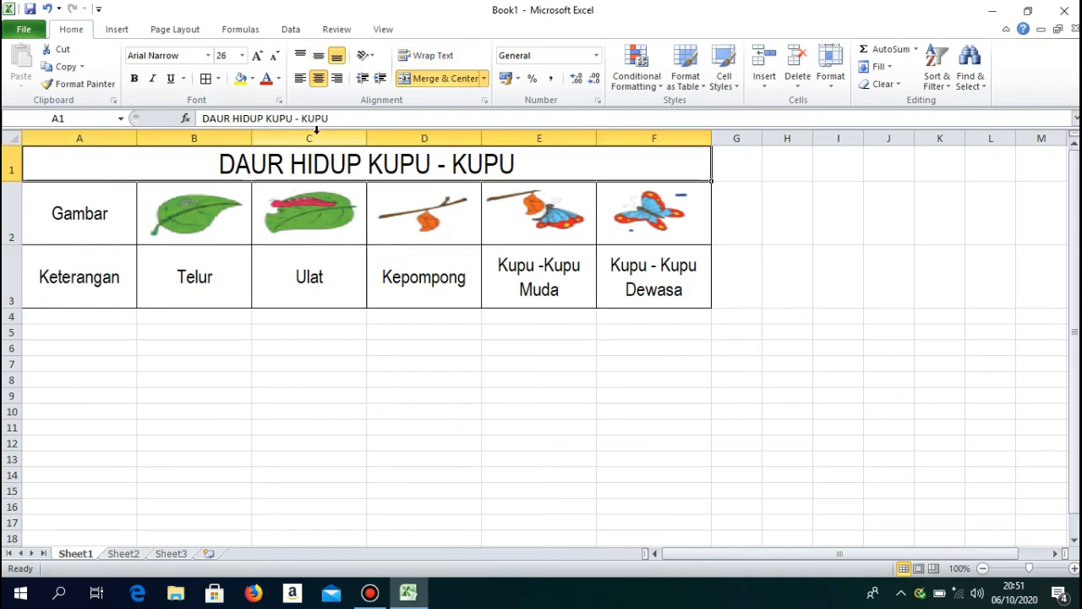
left_click(253, 78)
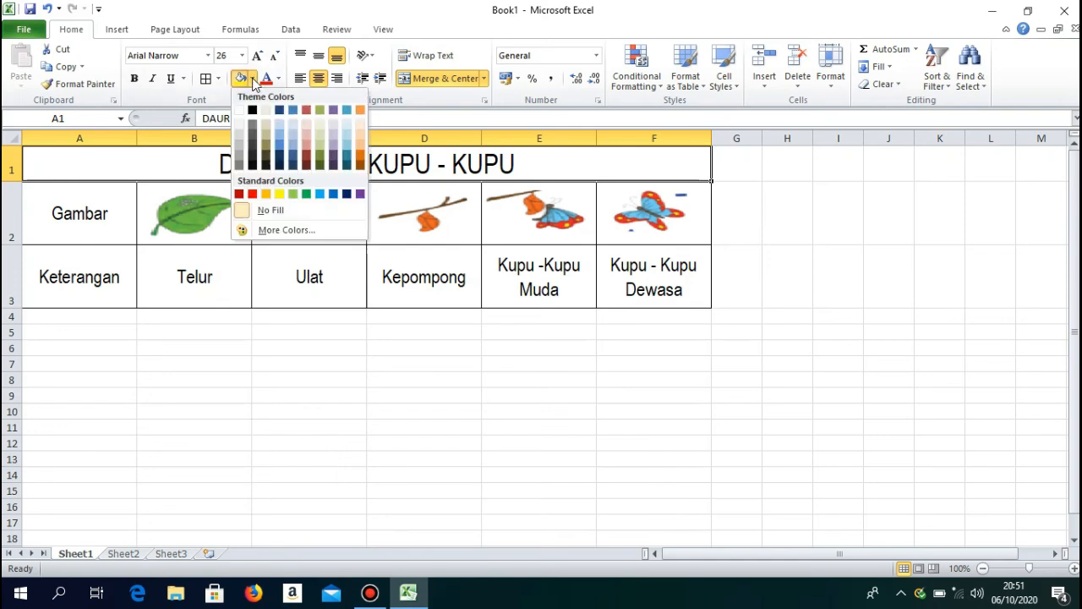
left_click(265, 193)
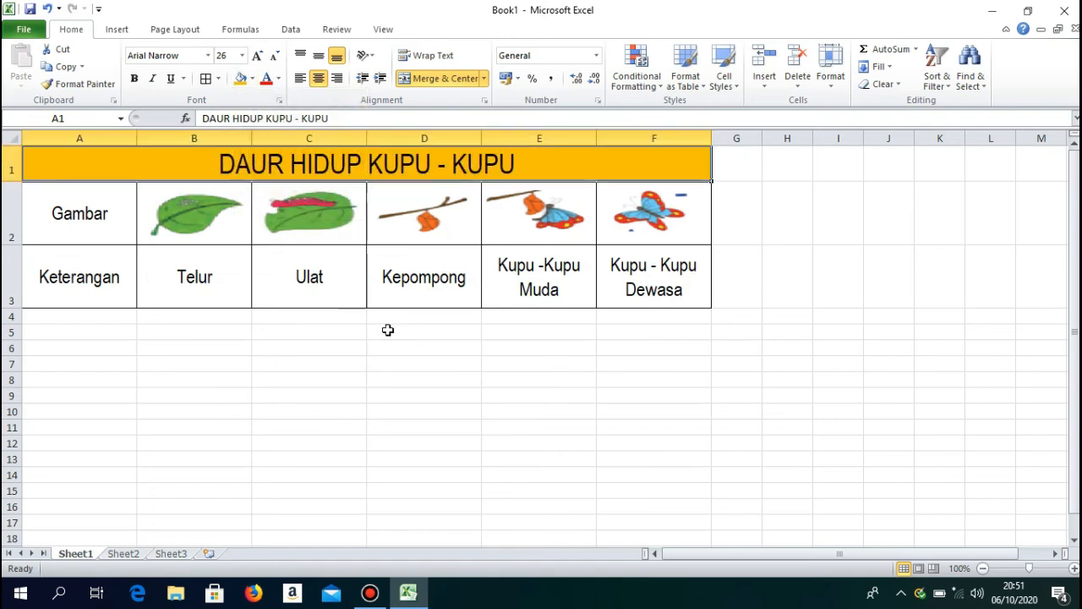
Fill the Gambar row, cells A2 to F2, with the standard blue colour
left_click_drag(87, 221, 632, 214)
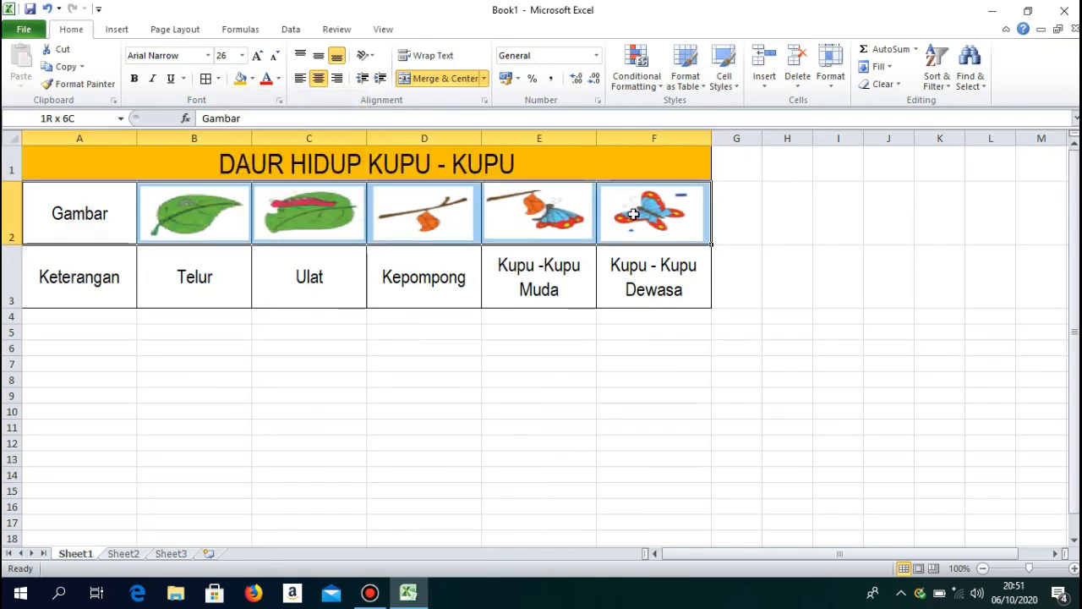
left_click(254, 79)
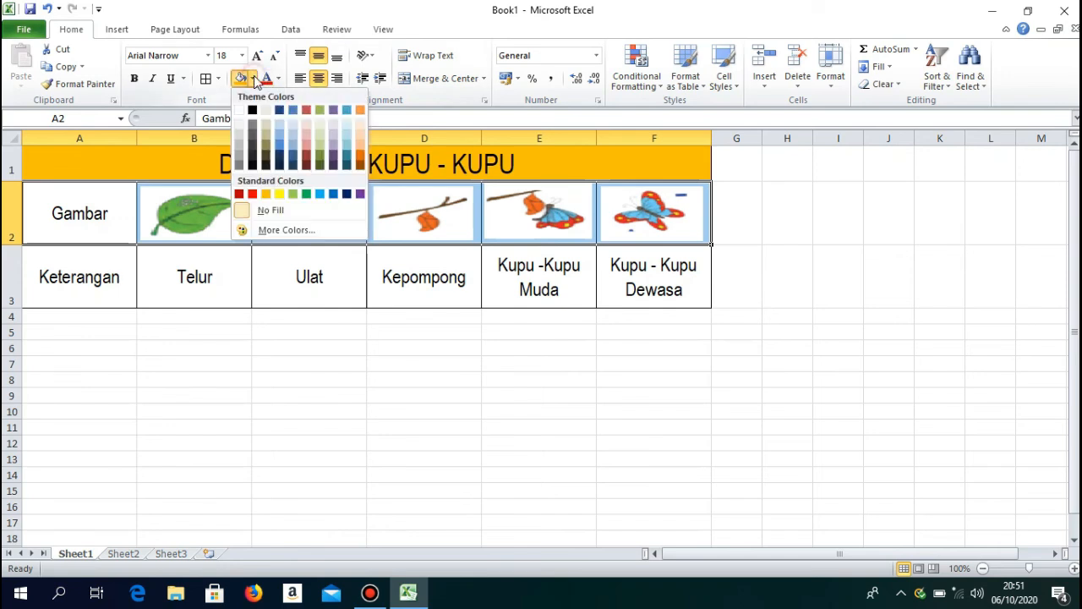
left_click(333, 194)
Fill the Keterangan row, cells A3 to F3, with the standard green colour
left_click_drag(95, 283, 647, 287)
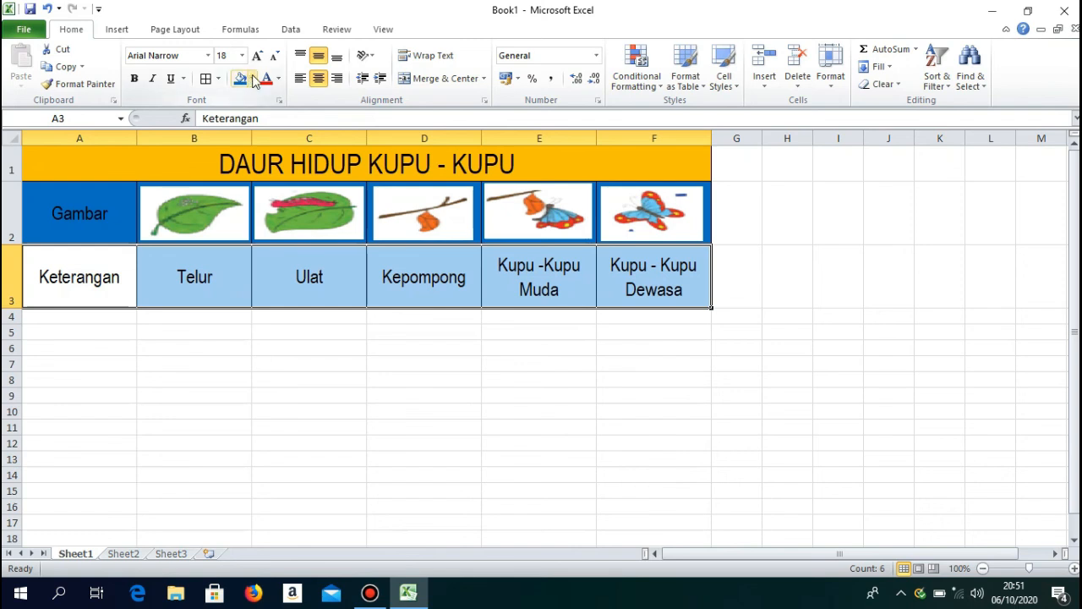
left_click(254, 79)
left_click(308, 194)
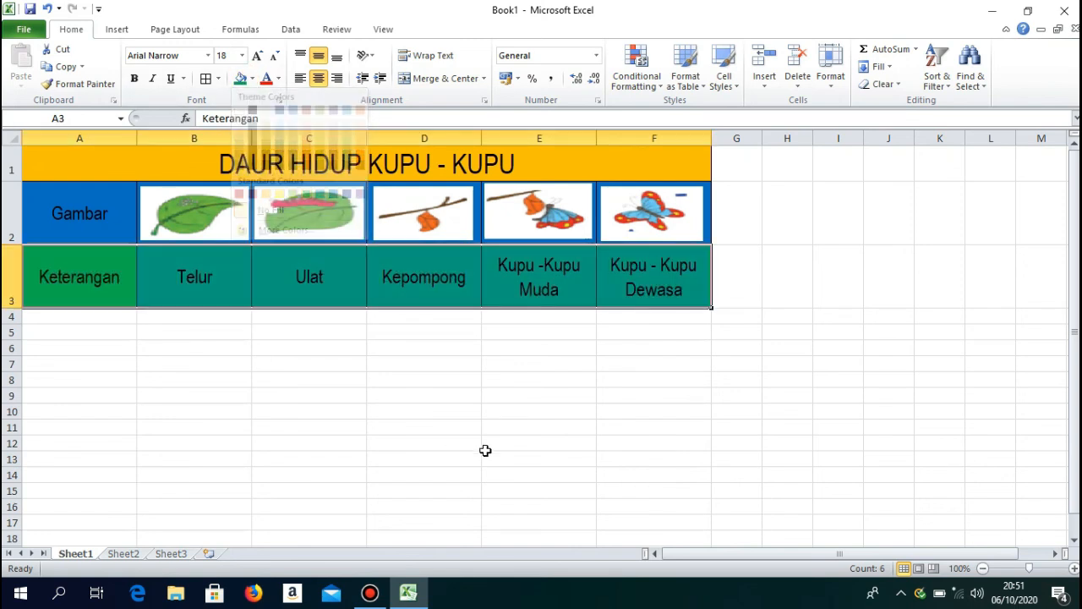
left_click(406, 237)
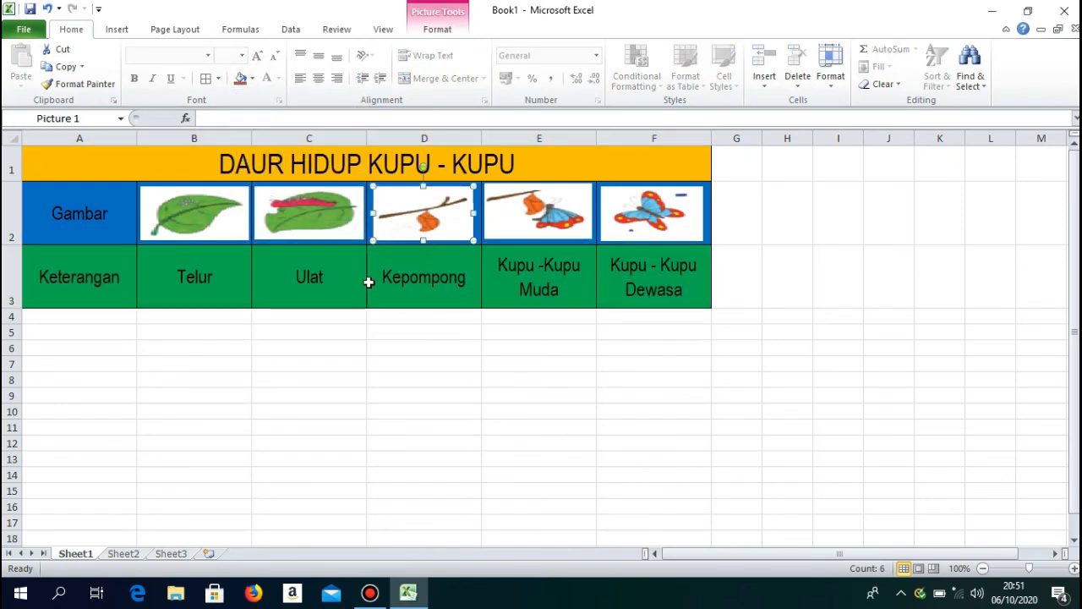
left_click(295, 237)
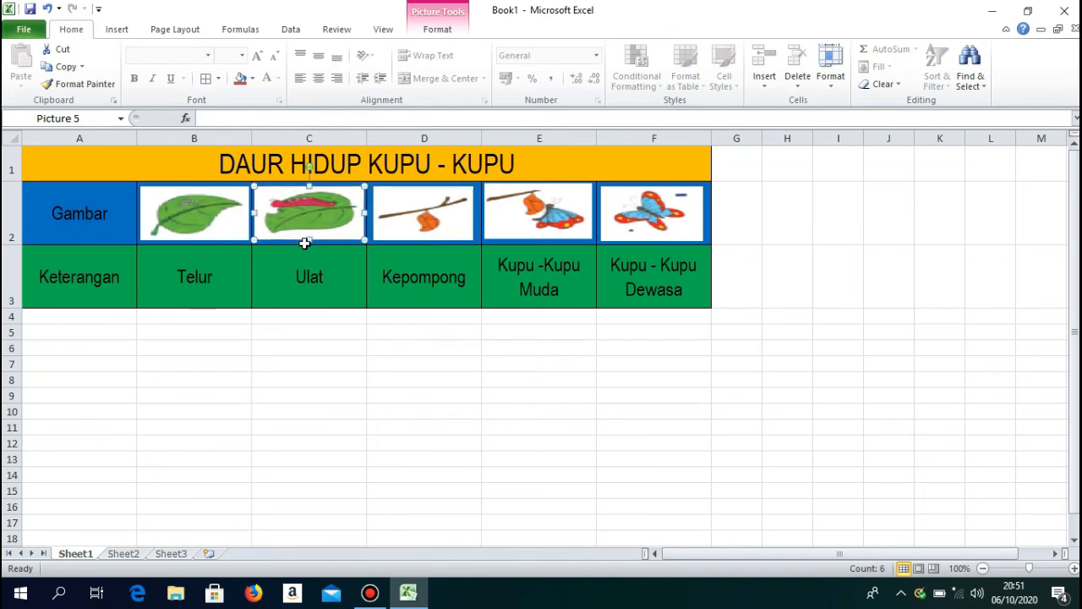
left_click(159, 208)
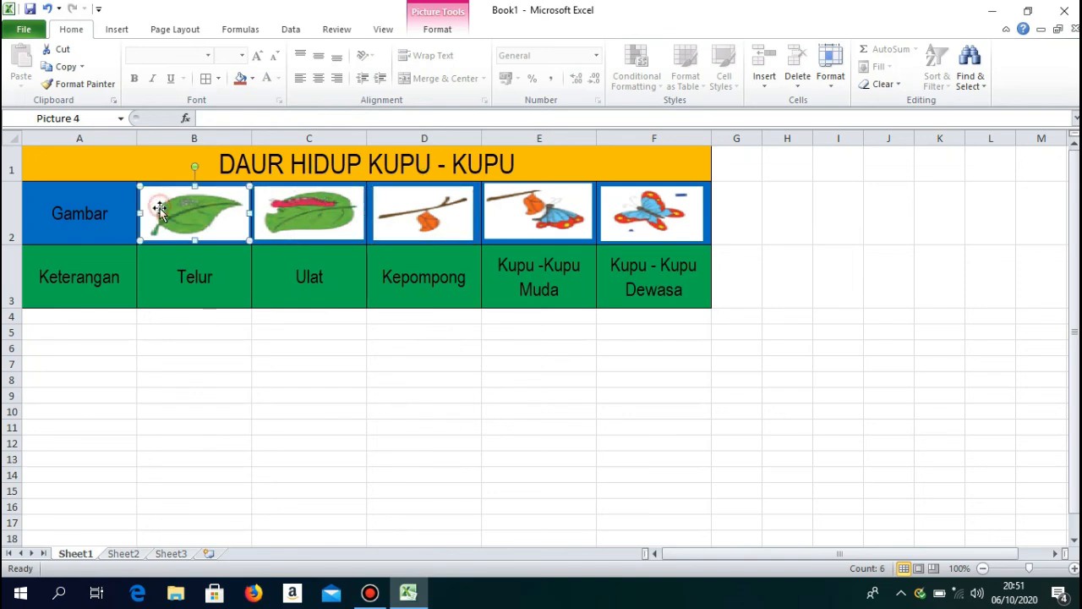
left_click(394, 232)
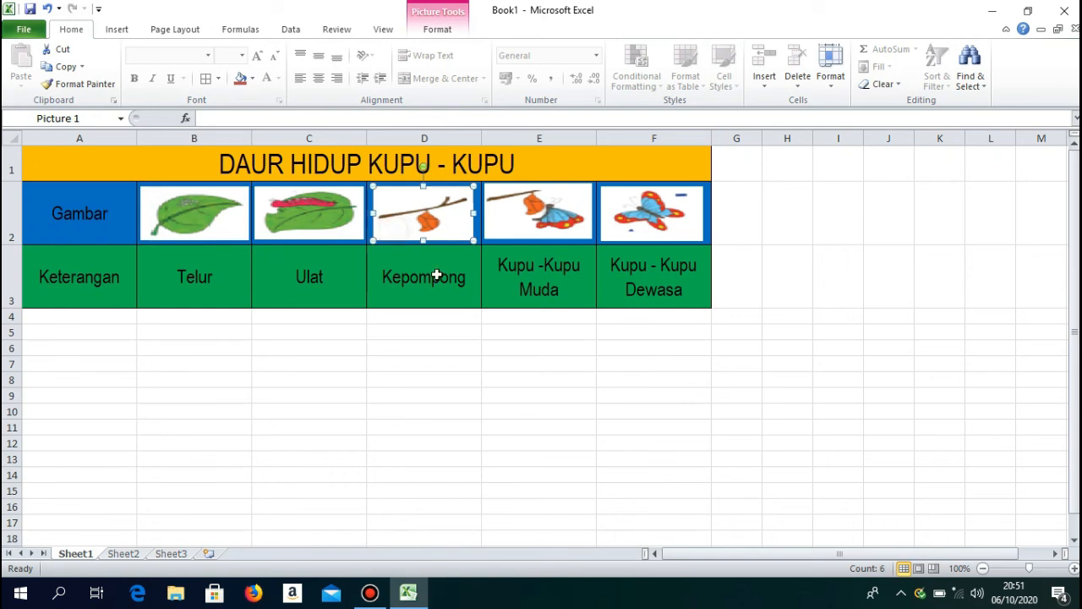
Make the white background of the Telur leaf picture in cell B2 transparent with Set Transparent Color
left_click(207, 219)
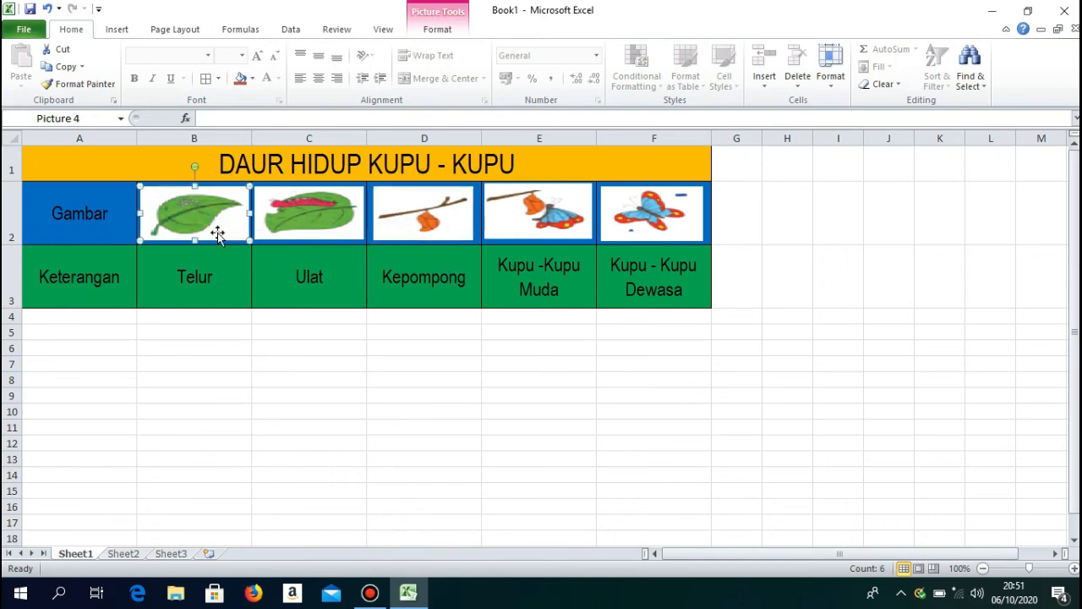
left_click(447, 31)
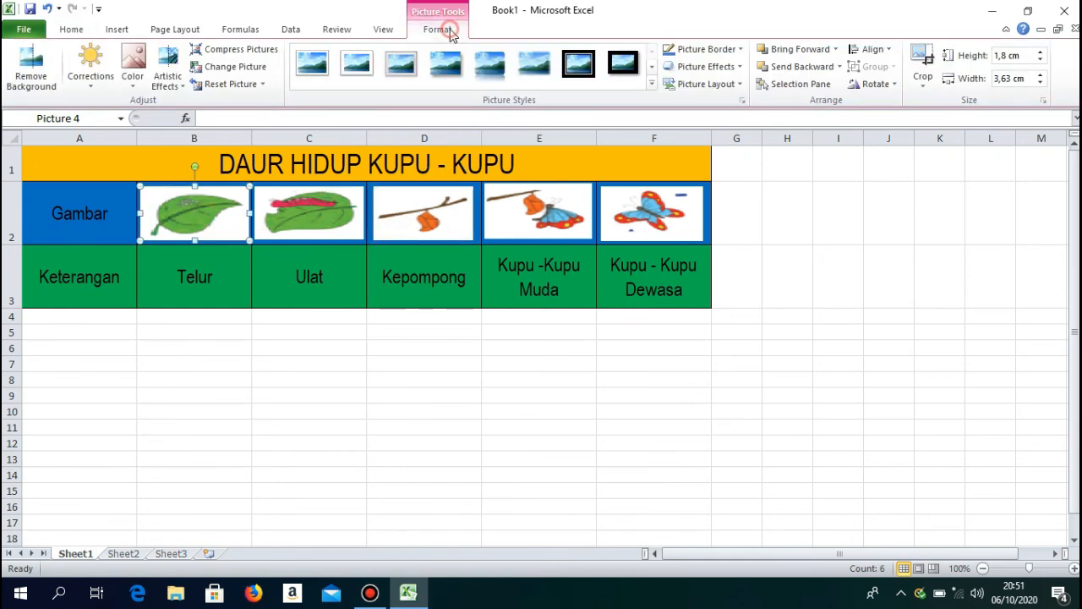
left_click(129, 91)
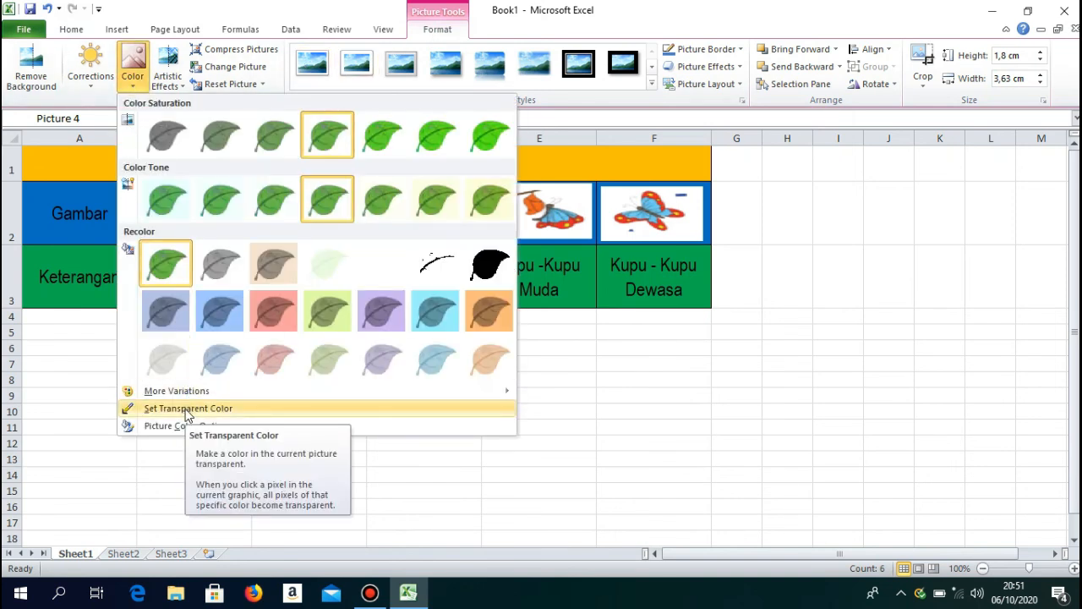
left_click(187, 409)
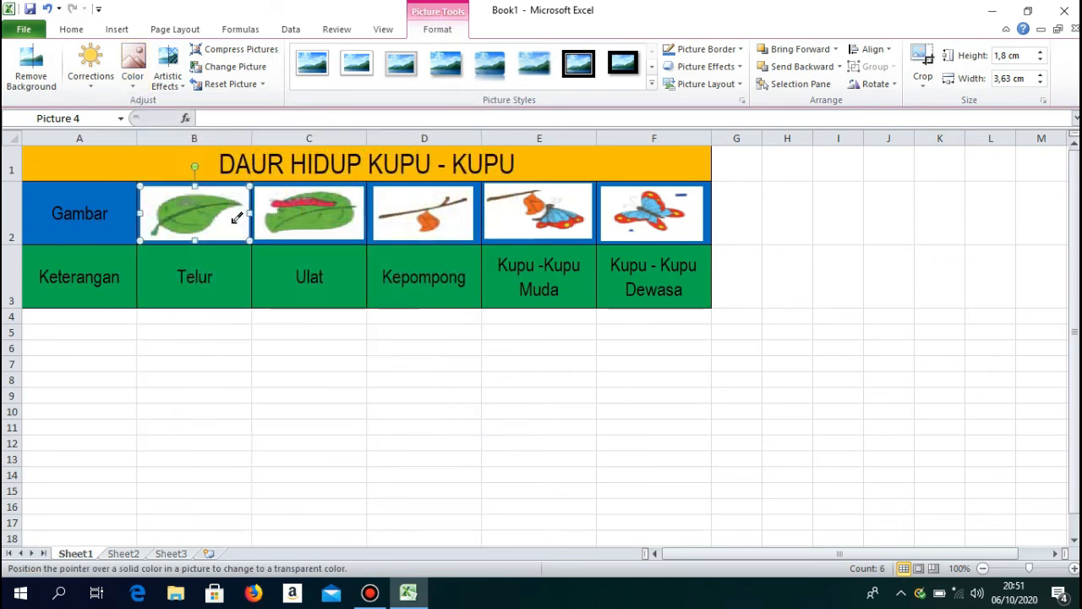
left_click(235, 223)
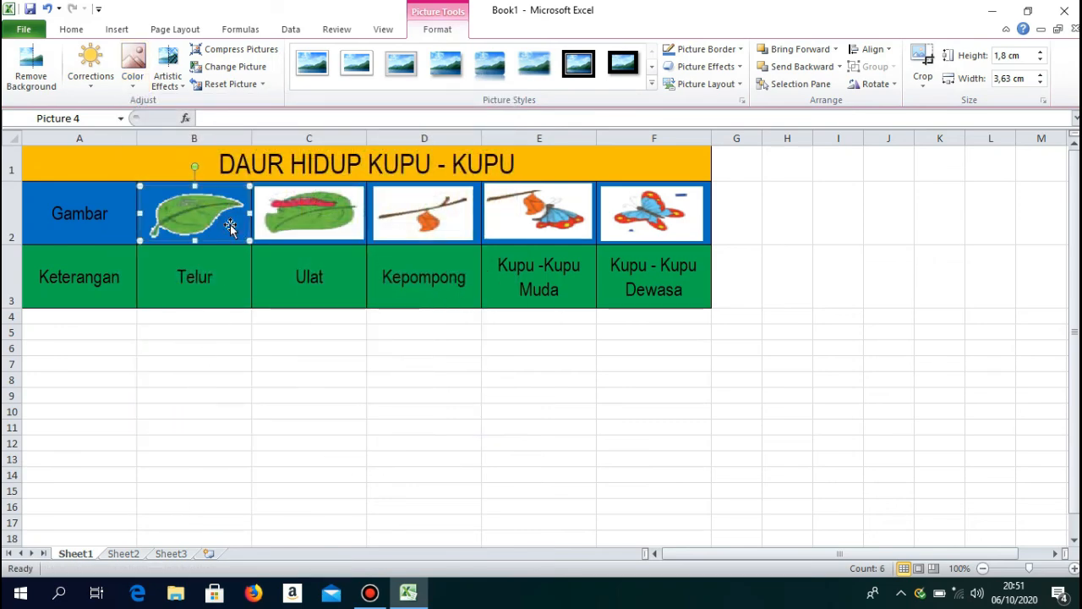
Set the white background of the Ulat caterpillar picture in cell C2 as its transparent colour
left_click(305, 223)
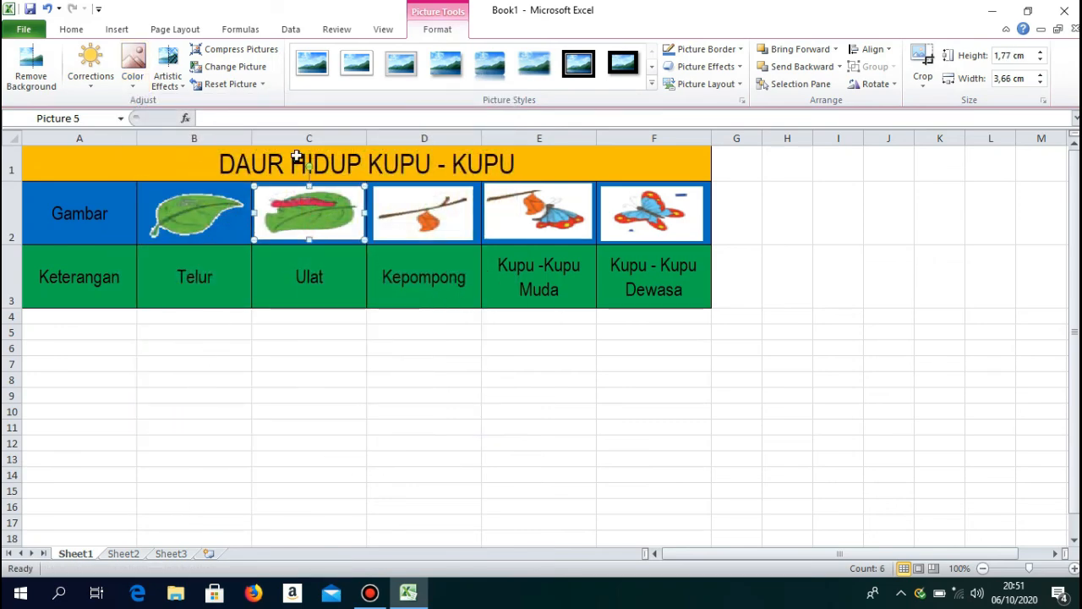
left_click(135, 84)
left_click(181, 408)
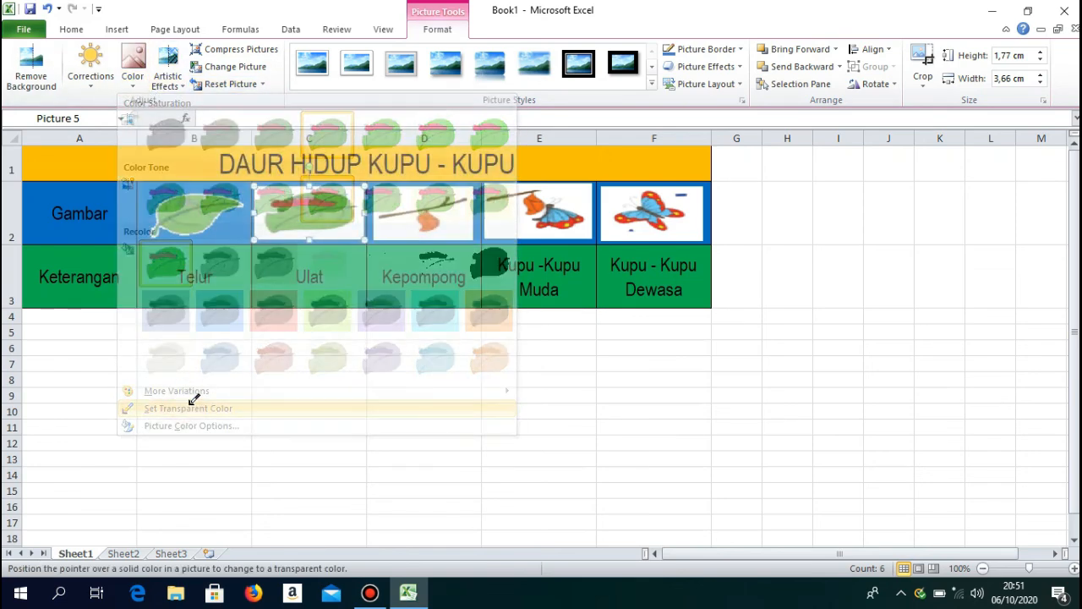
left_click(344, 228)
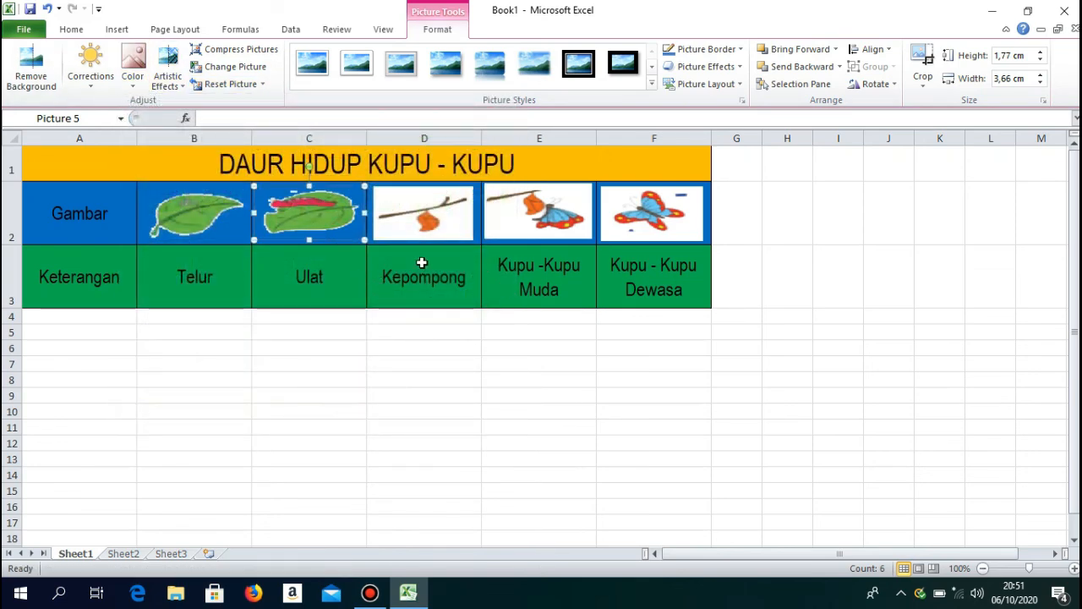
Remove the white background of the Kepompong cocoon picture in cell D2 using Set Transparent Color
left_click(435, 231)
left_click(133, 79)
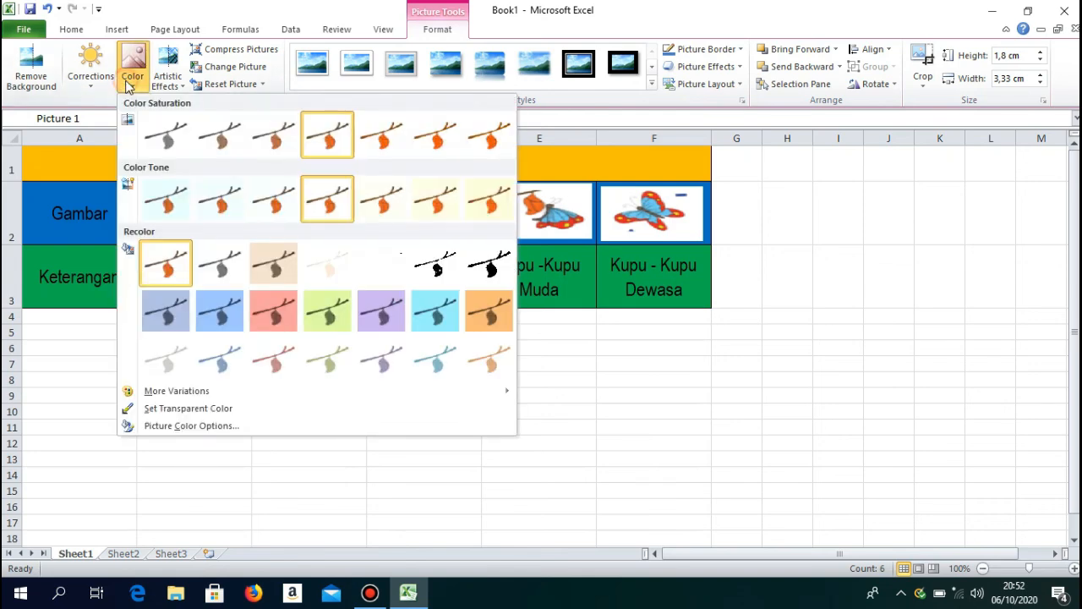
left_click(178, 410)
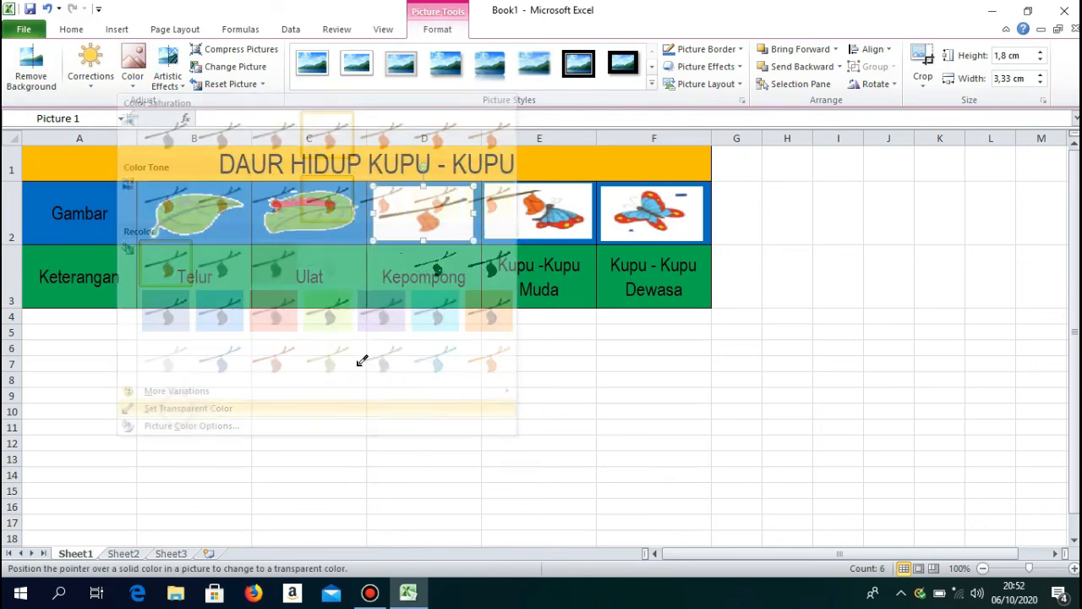
left_click(452, 215)
Make the white background of the young butterfly picture in cell E2 transparent with Set Transparent Color
left_click(537, 213)
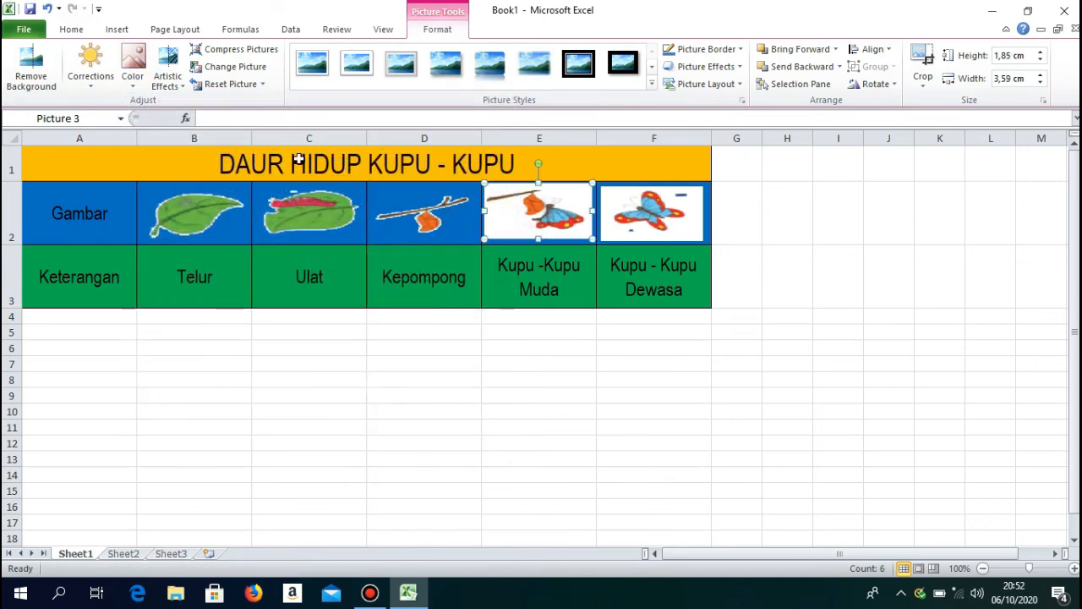
left_click(133, 68)
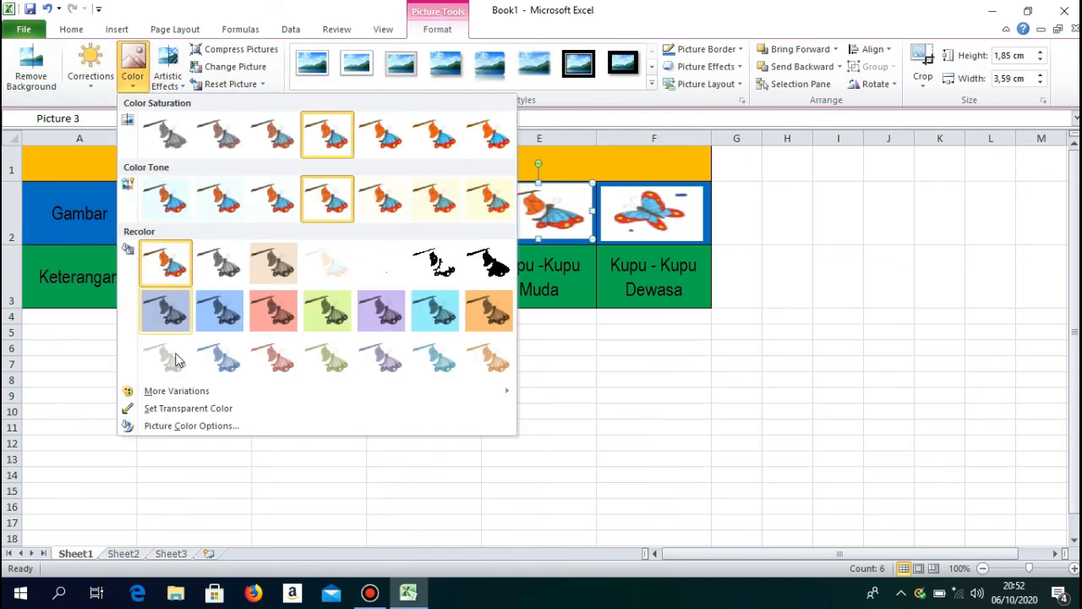
left_click(195, 409)
left_click(524, 218)
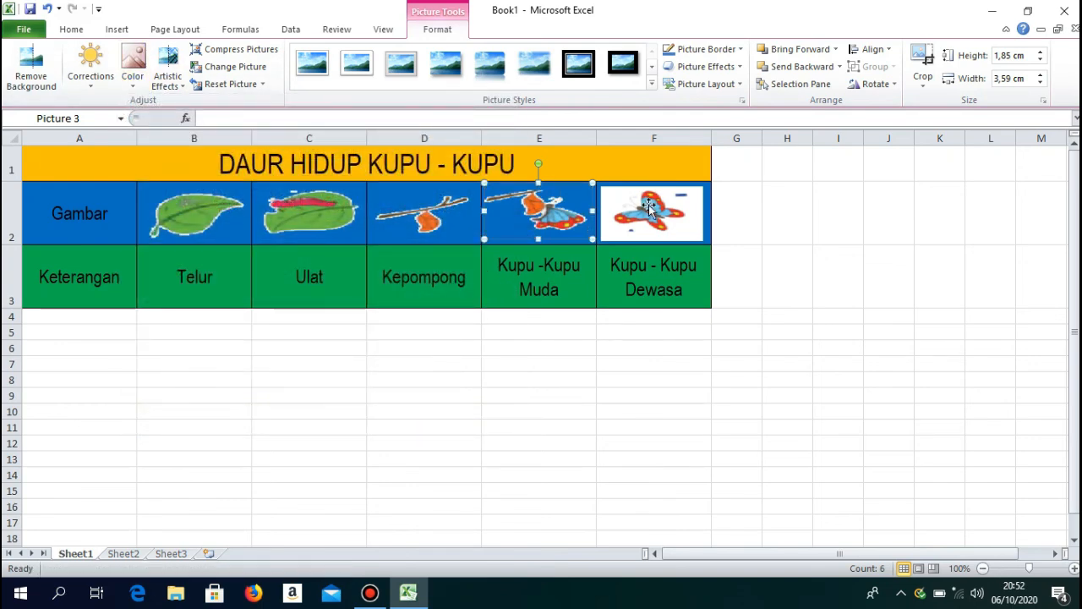
Make the white background of the adult butterfly picture in cell F2 transparent and deselect the picture
left_click(649, 205)
left_click(137, 84)
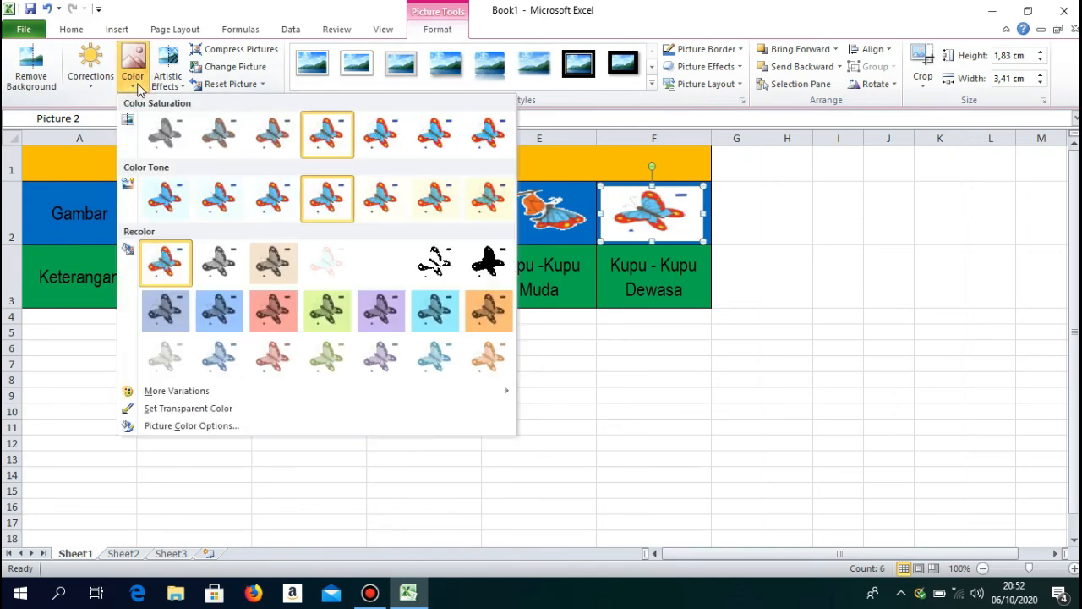
left_click(203, 404)
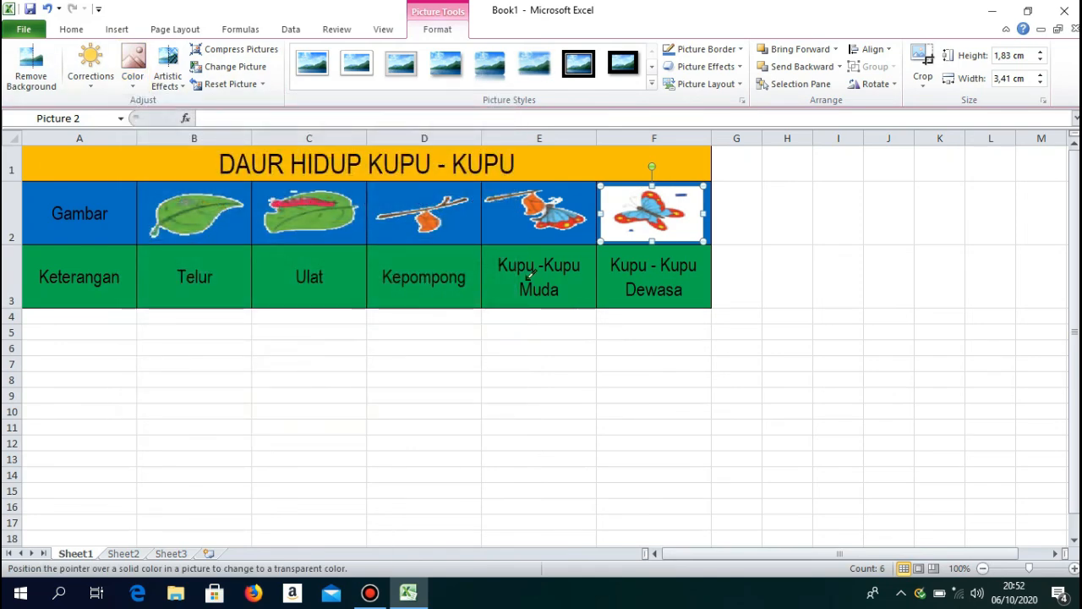
left_click(633, 194)
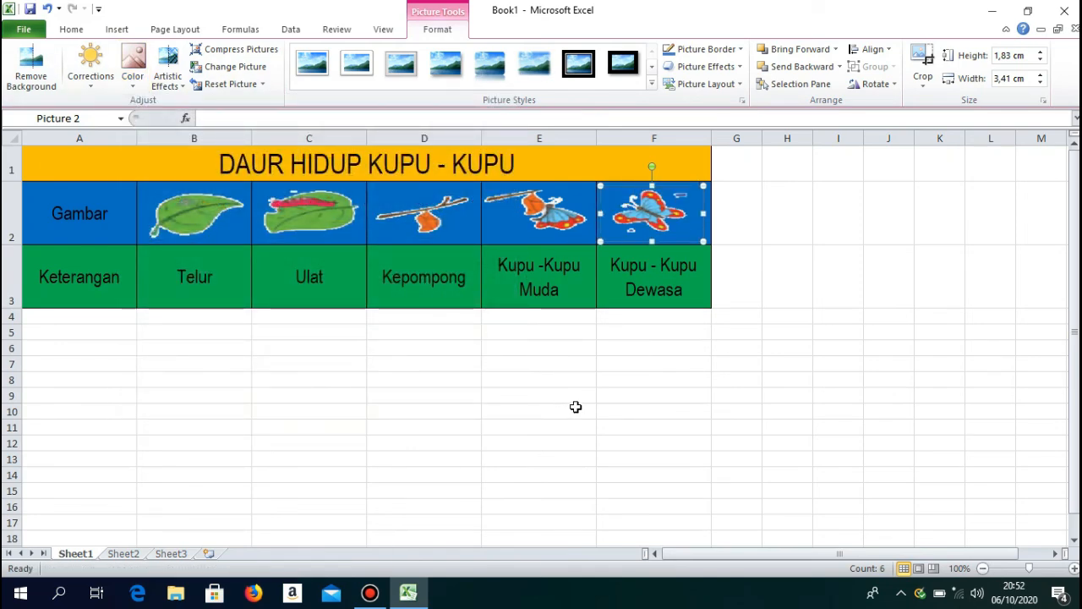
left_click(571, 365)
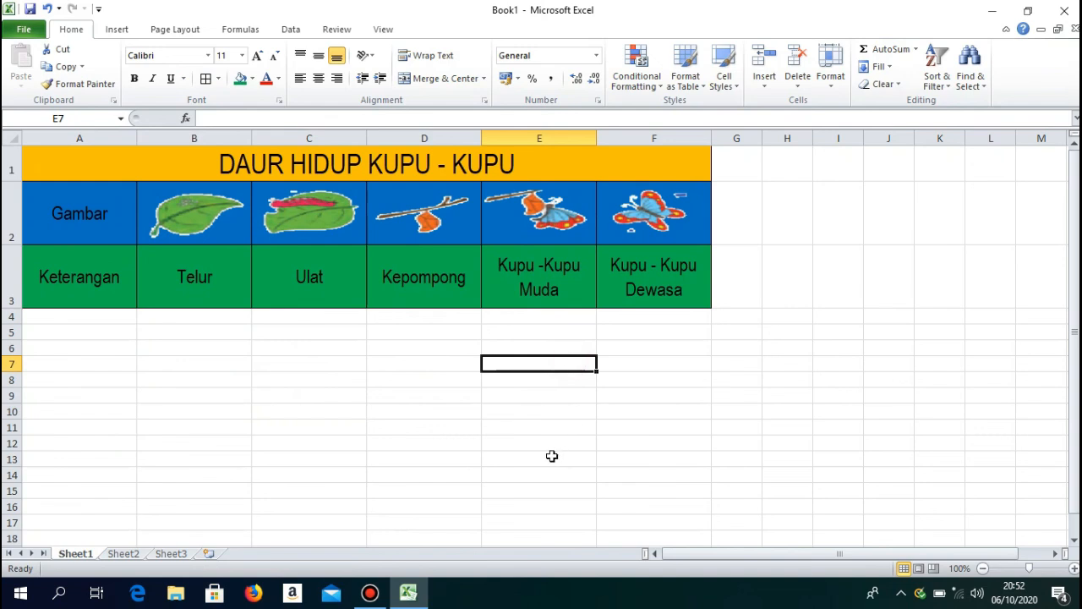